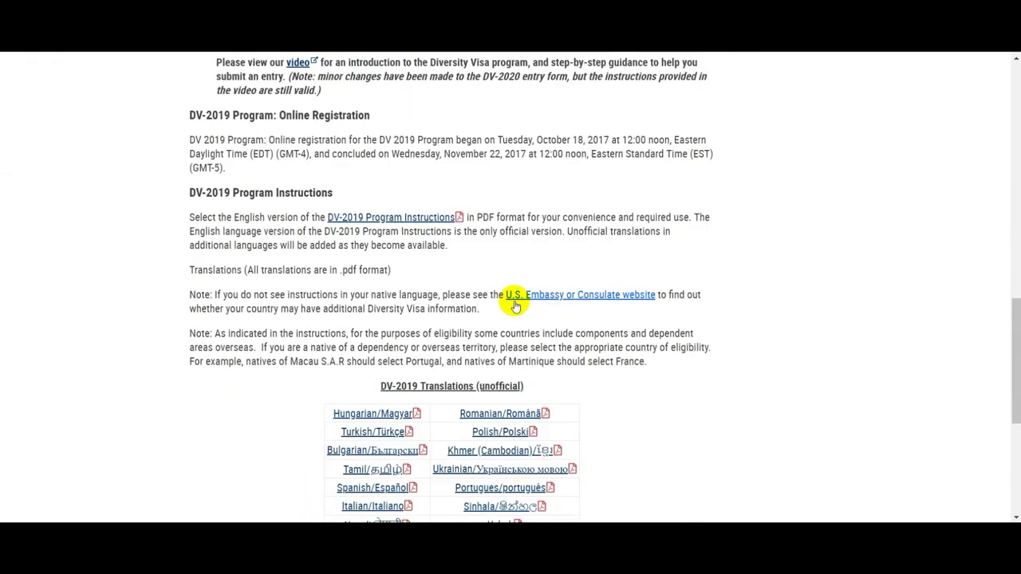
Open the Ukrainian DV-2020 instructions PDF, read to page 6, and follow the Photo Examples link
left_click(519, 265)
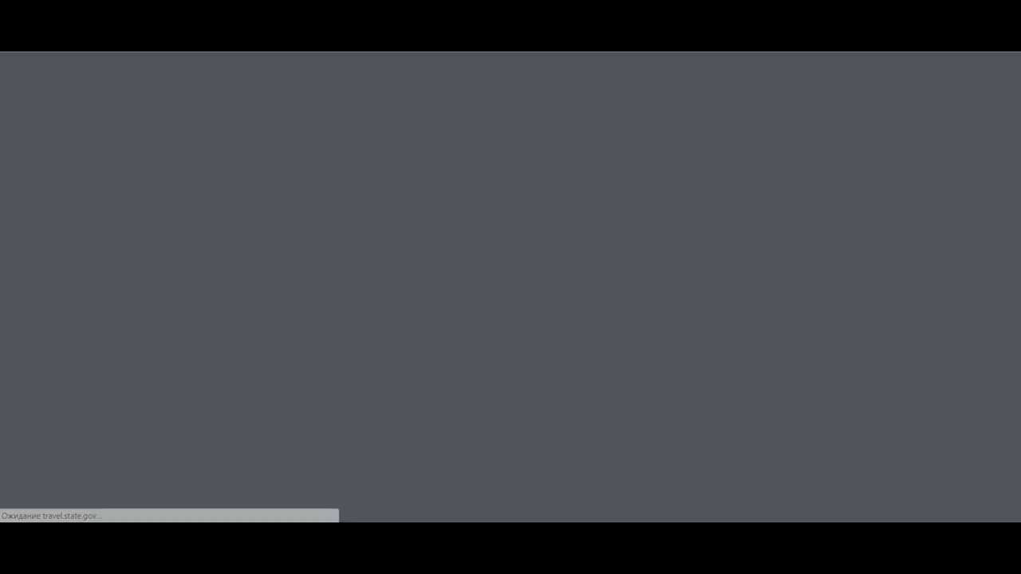
scroll(691, 221, "down", 8)
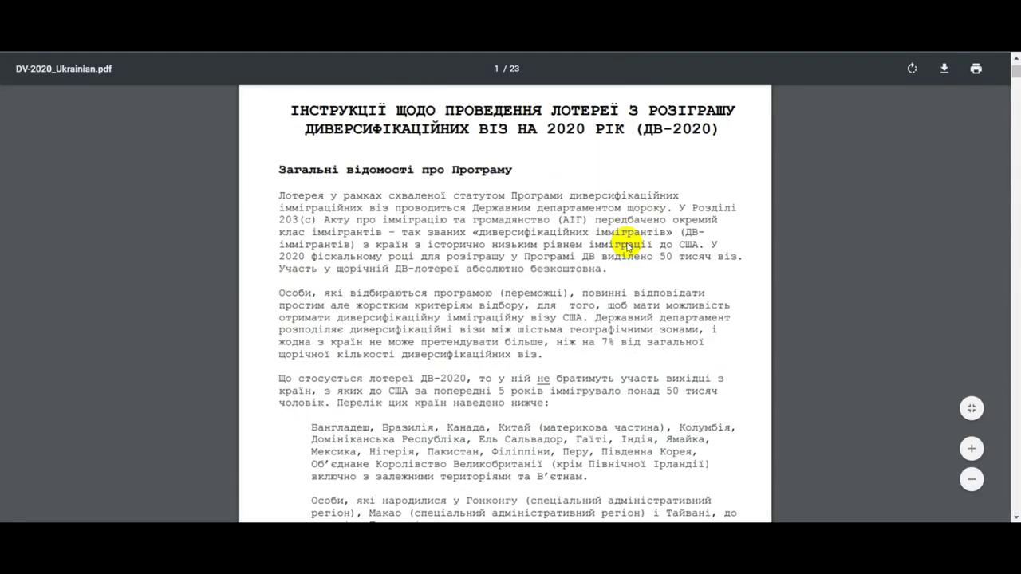
scroll(617, 259, "down", 10)
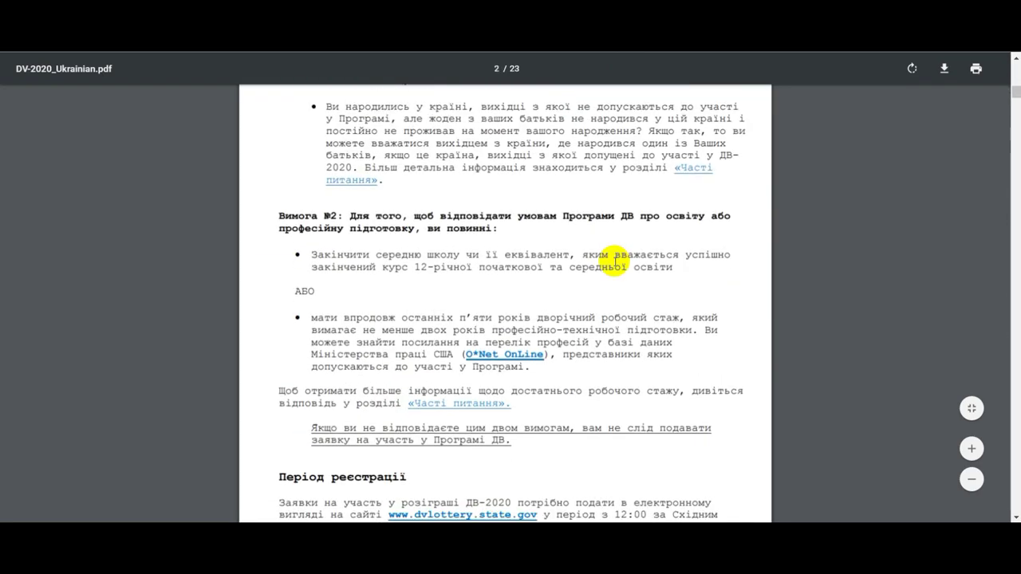
scroll(515, 280, "down", 8)
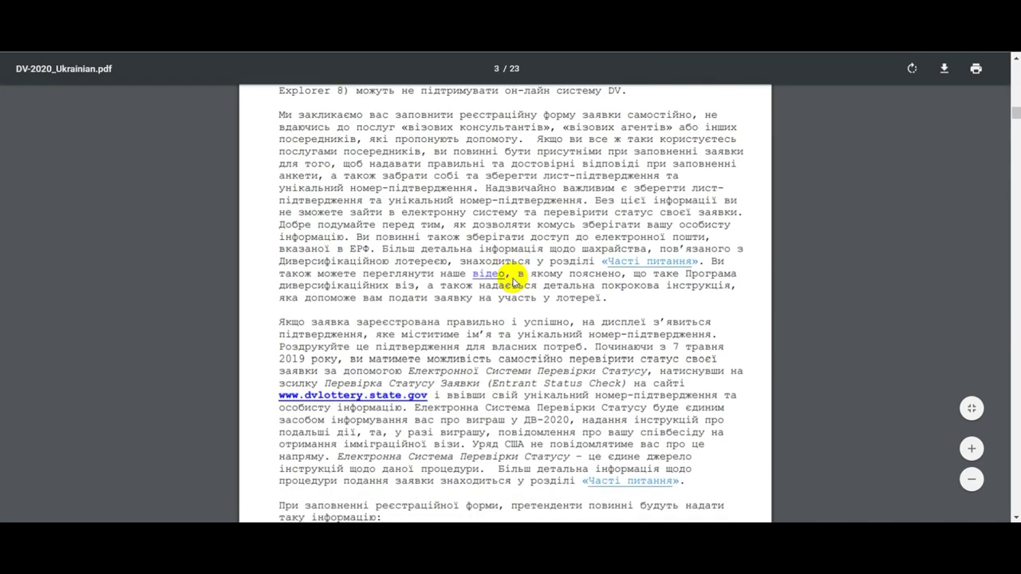
scroll(518, 275, "down", 10)
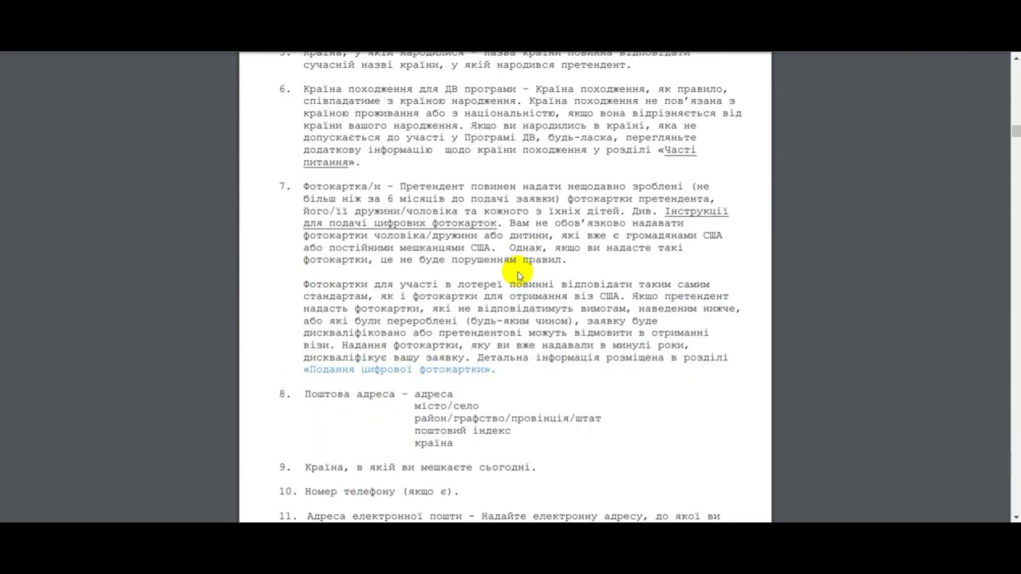
scroll(540, 266, "down", 10)
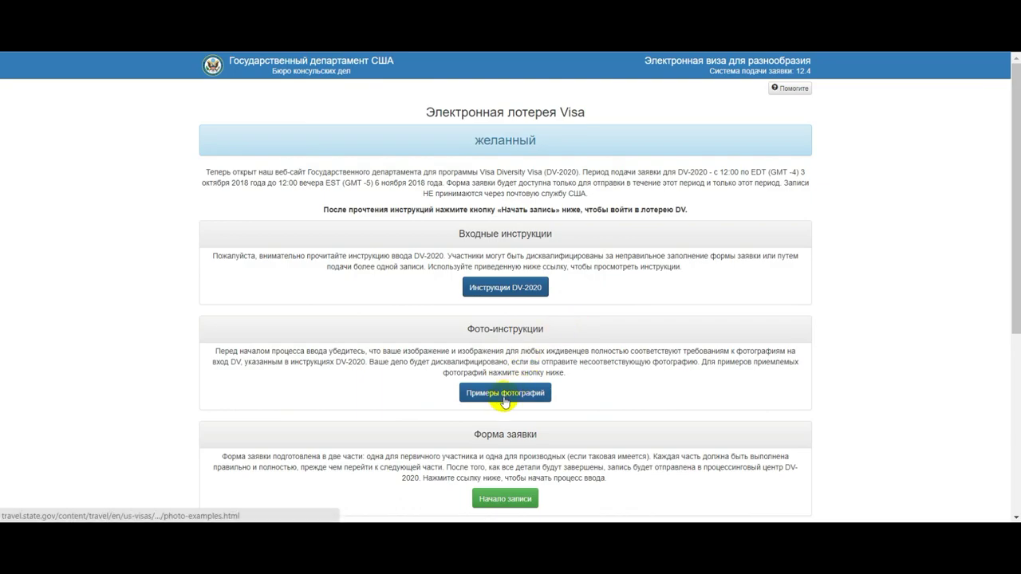
left_click(506, 394)
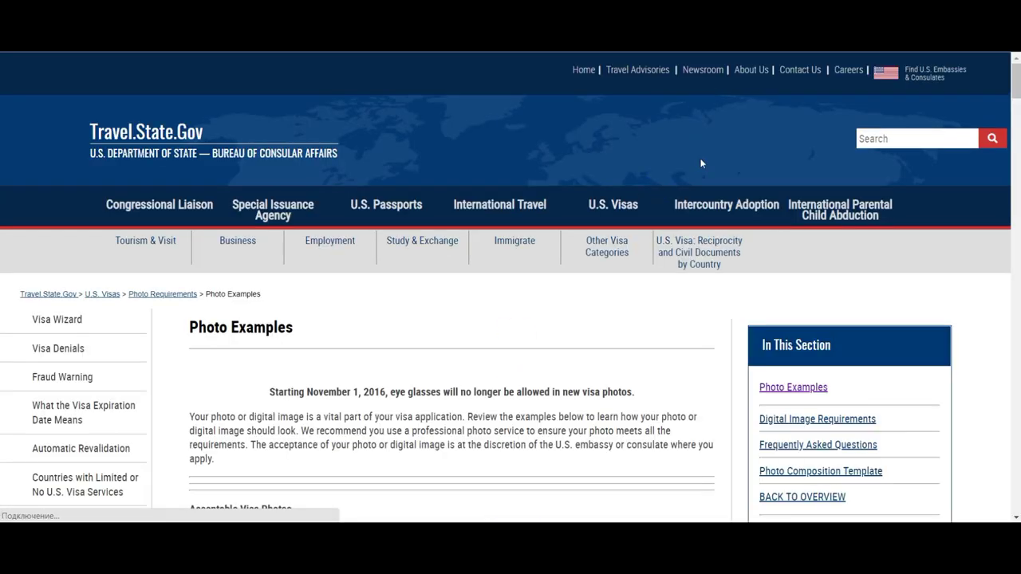
Translate the photo examples page into Russian and show the Pose and Expression category
scroll(627, 303, "down", 3)
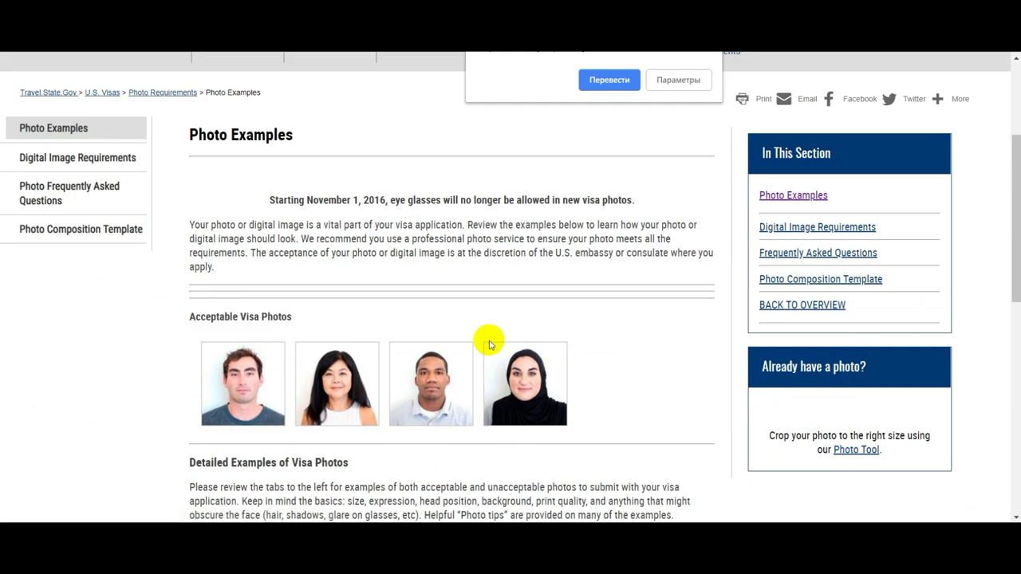
scroll(556, 376, "down", 5)
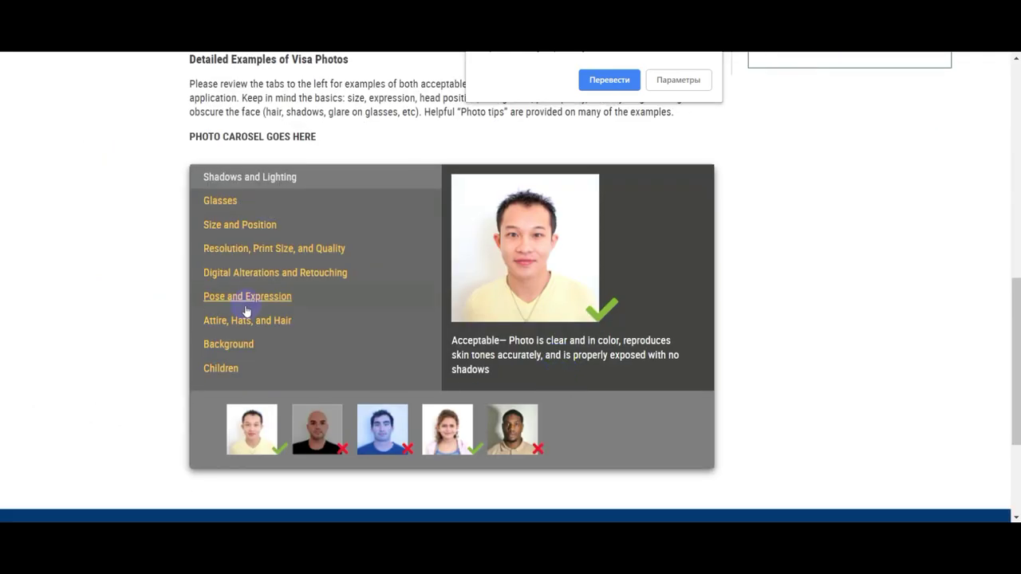
left_click(610, 80)
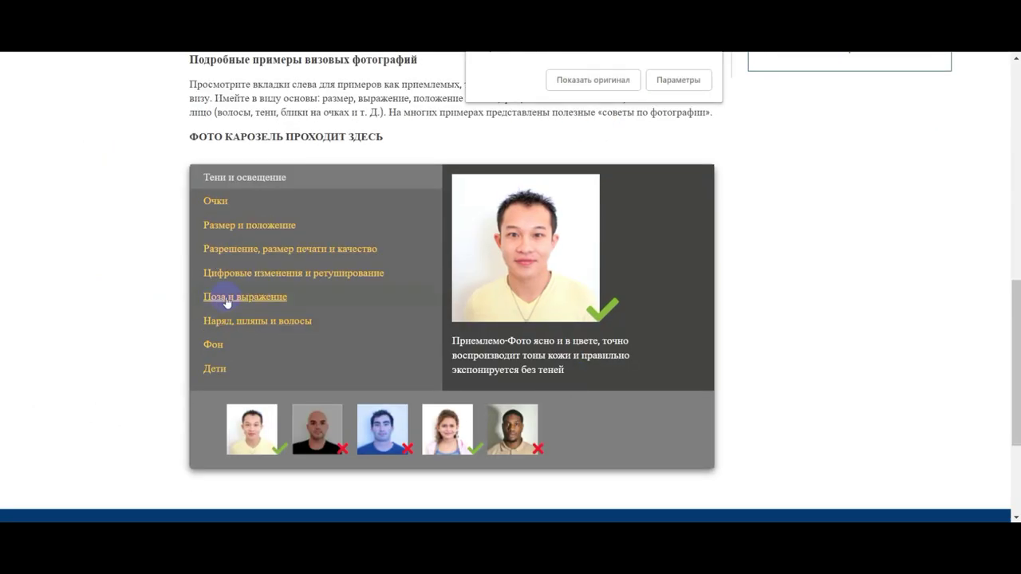
left_click(246, 300)
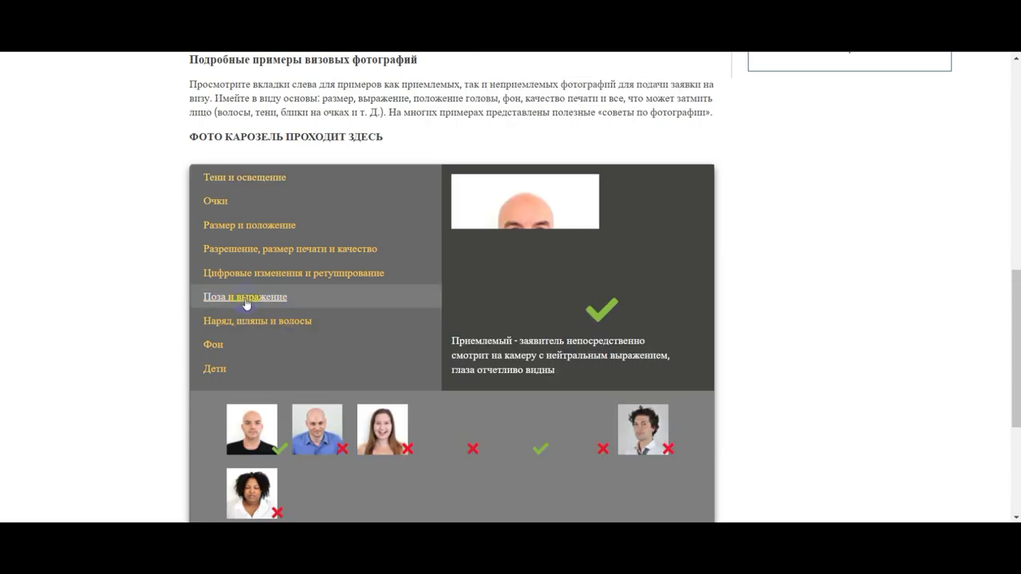
Browse the acceptable and rejected pose examples, from the blue-shirt man to the closed-eyes woman
scroll(249, 311, "down", 2)
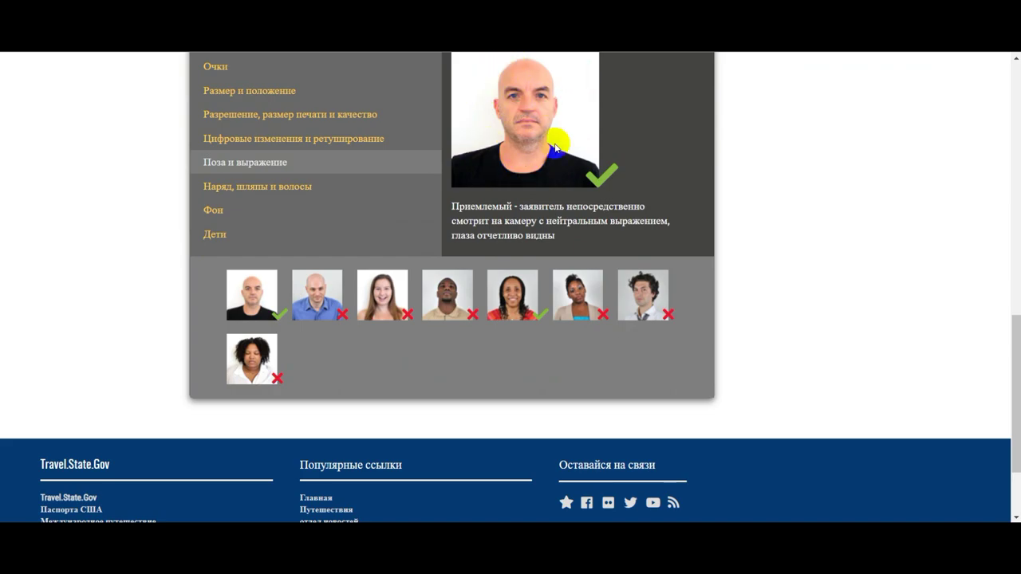
scroll(590, 183, "up", 1)
left_click(323, 363)
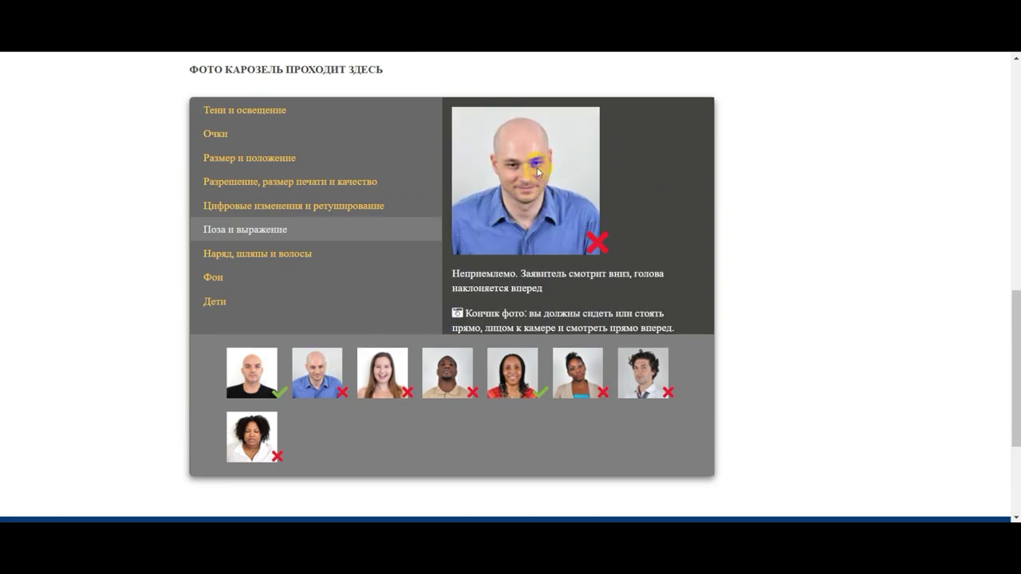
left_click(366, 390)
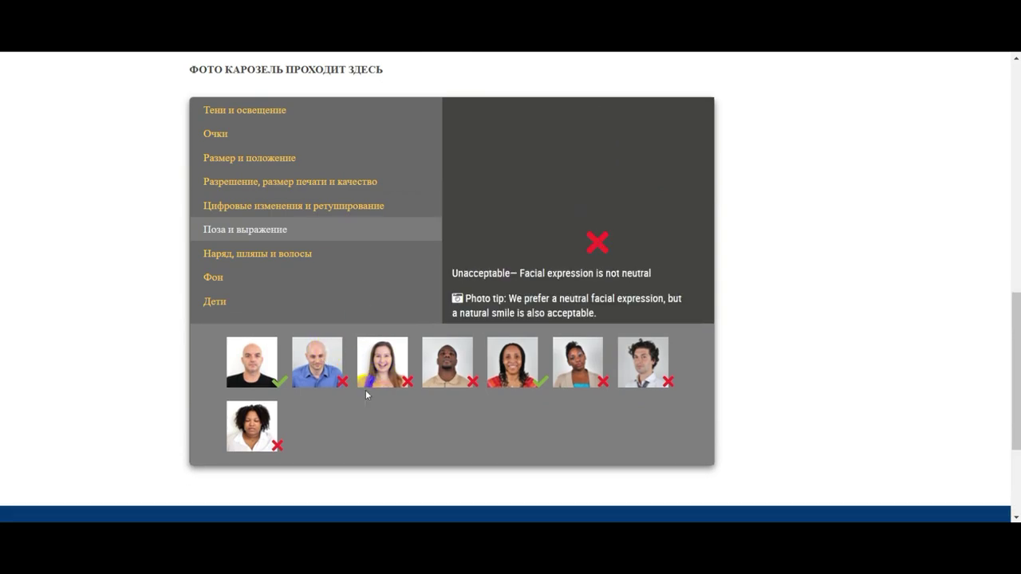
left_click(445, 386)
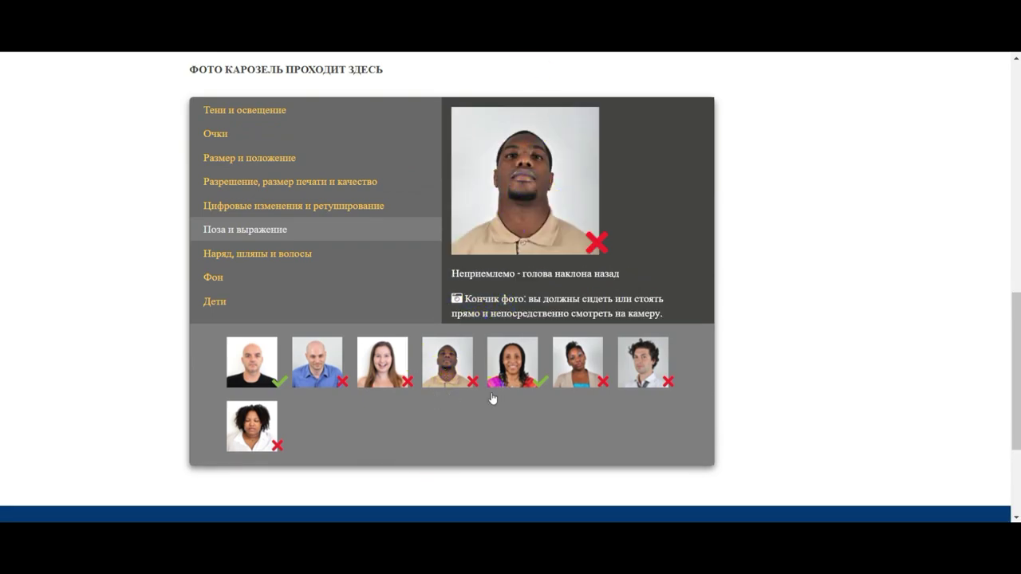
left_click(510, 371)
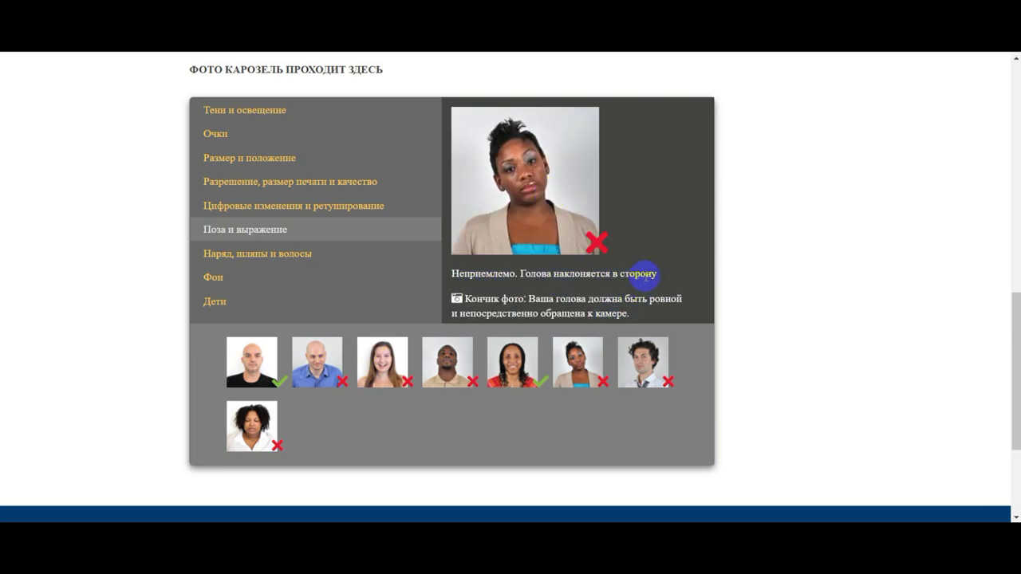
left_click(630, 374)
left_click(266, 427)
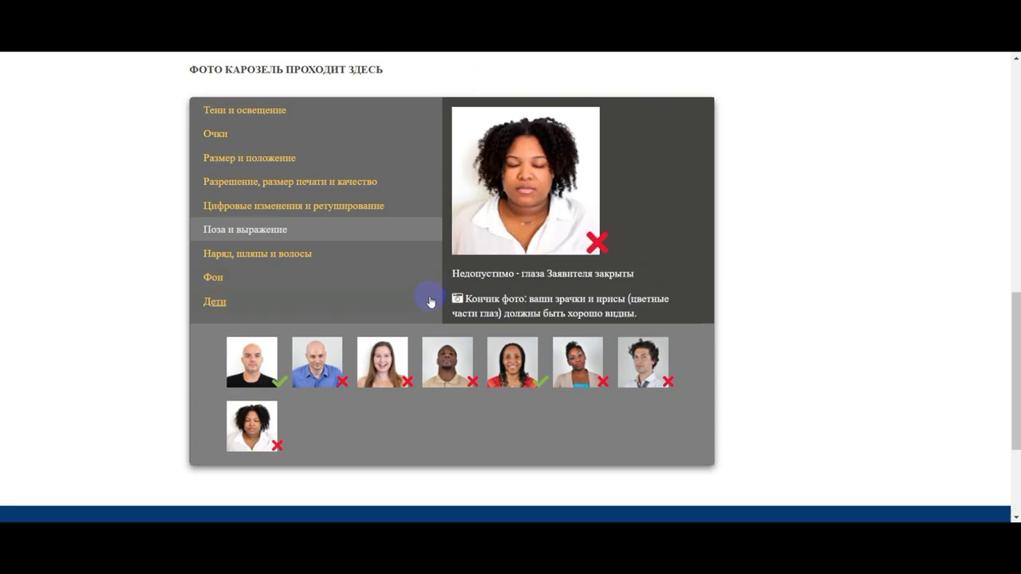
scroll(468, 312, "up", 10)
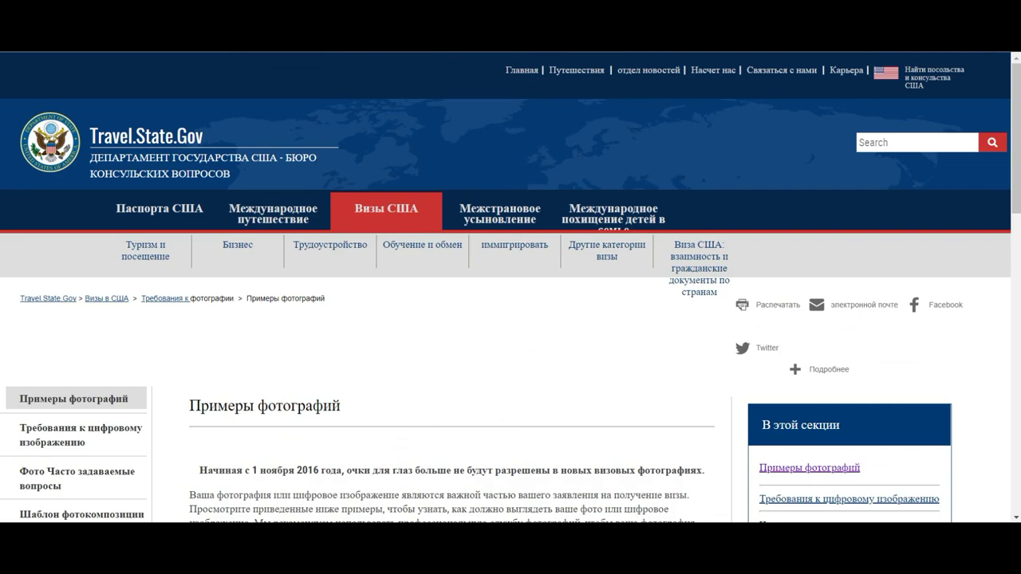
Return to the eDV tab, start a new DV-2020 entry and submit the displayed captcha code
key("ctrl+w")
scroll(508, 371, "down", 2)
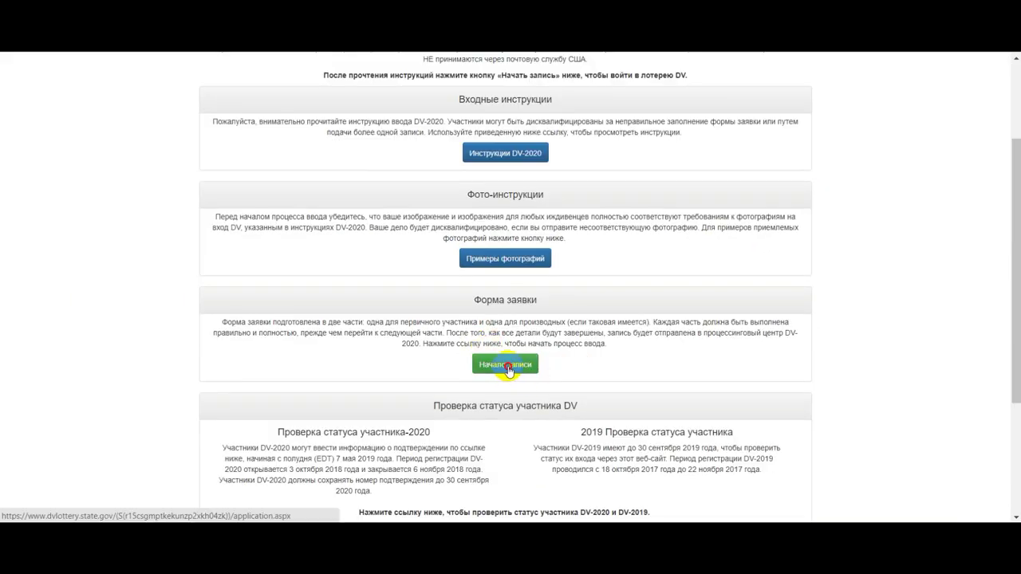
left_click(508, 365)
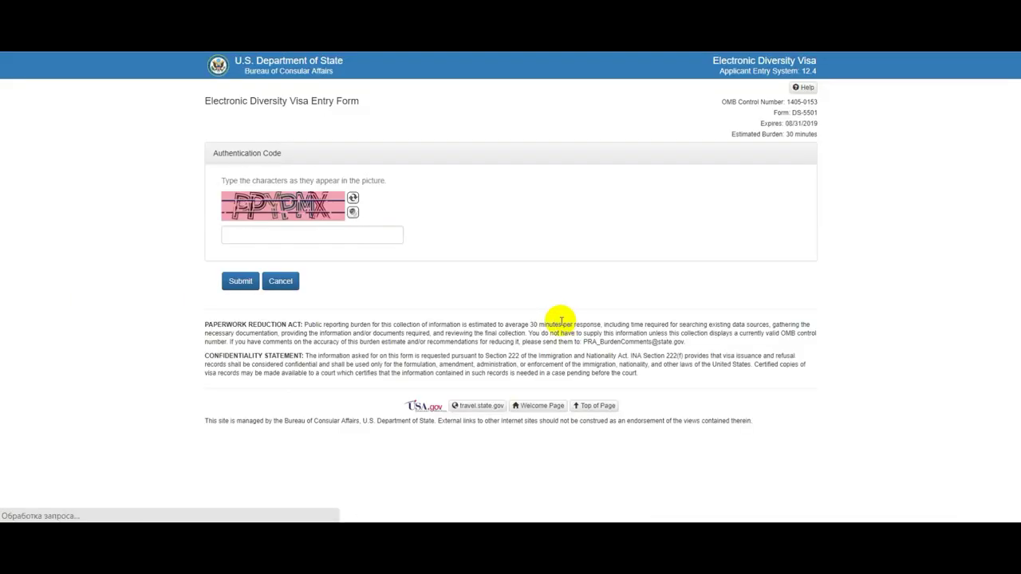
left_click(352, 236)
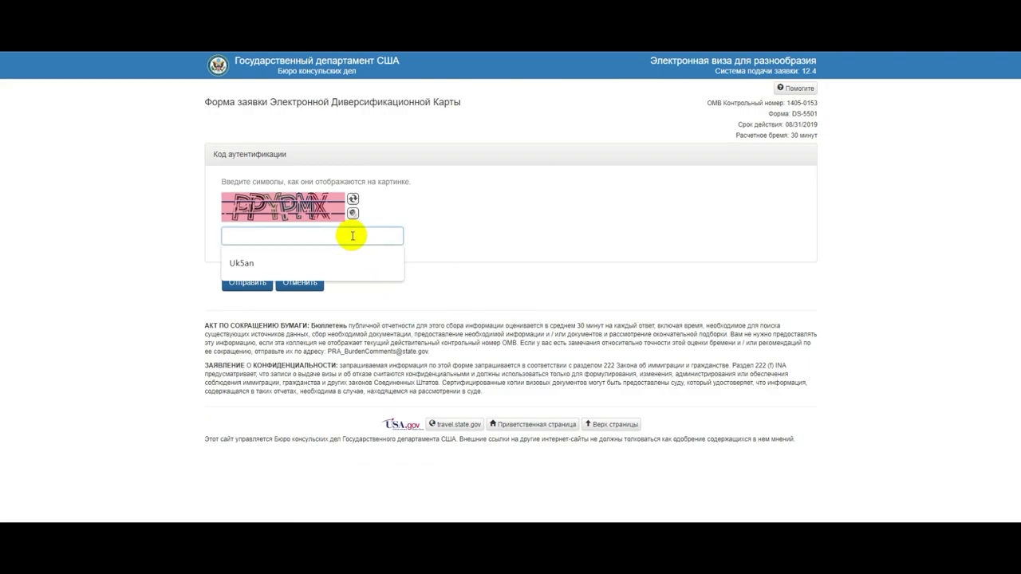
type("E")
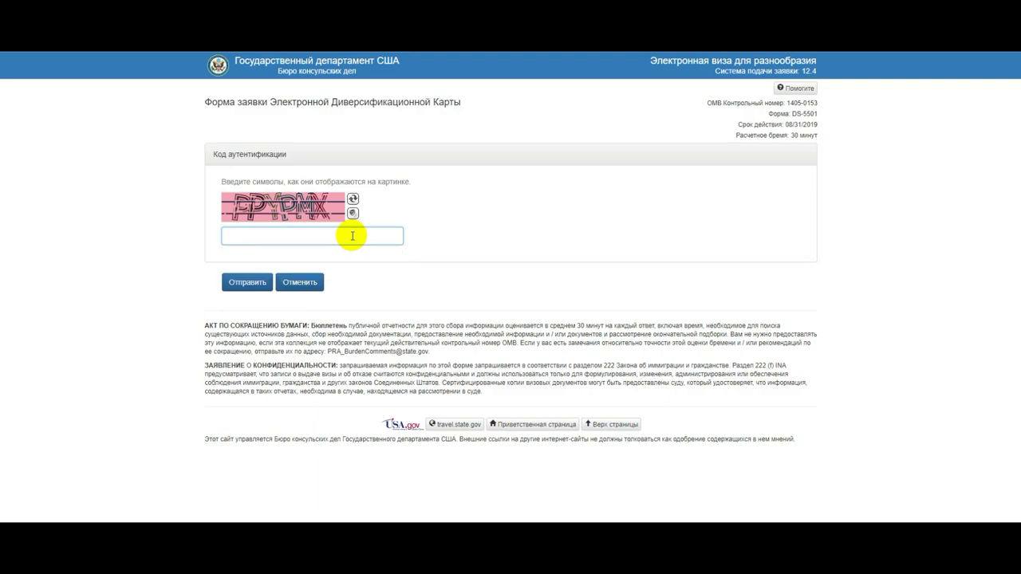
type("PYPMX")
left_click(260, 287)
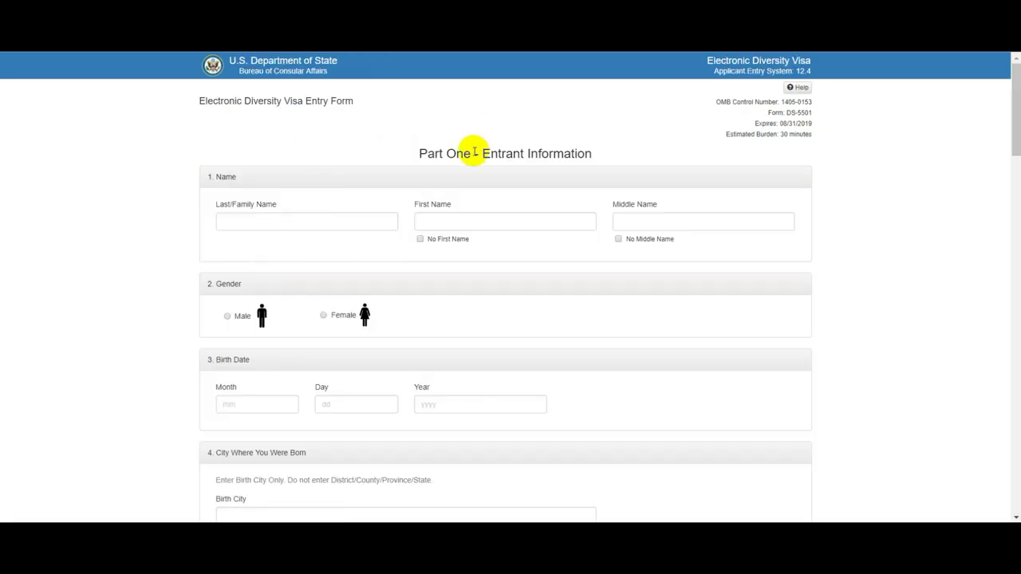
Translate the blank Part One form into Russian and place the cursor in the Last Name field
scroll(474, 177, "down", 7)
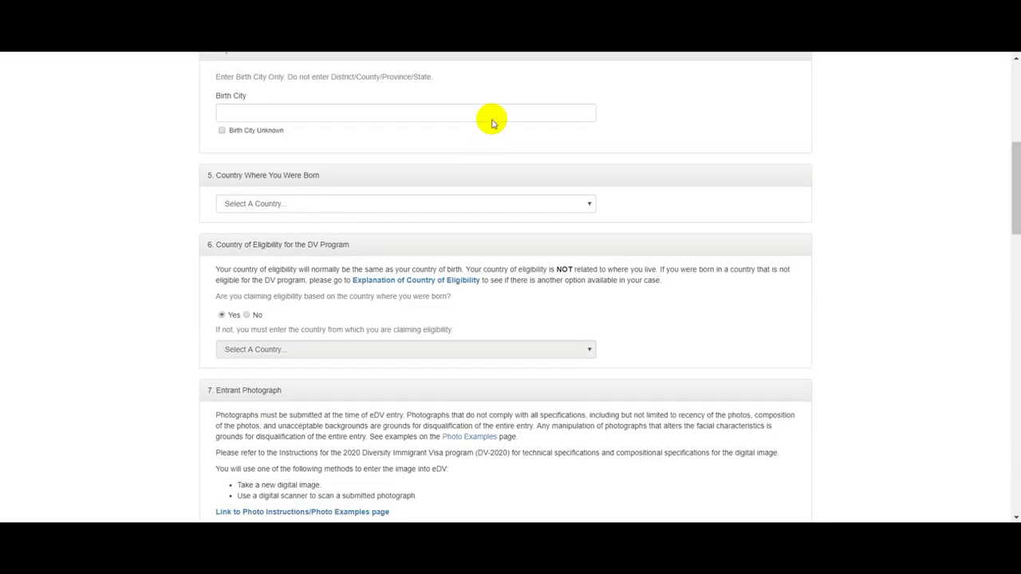
scroll(468, 249, "down", 7)
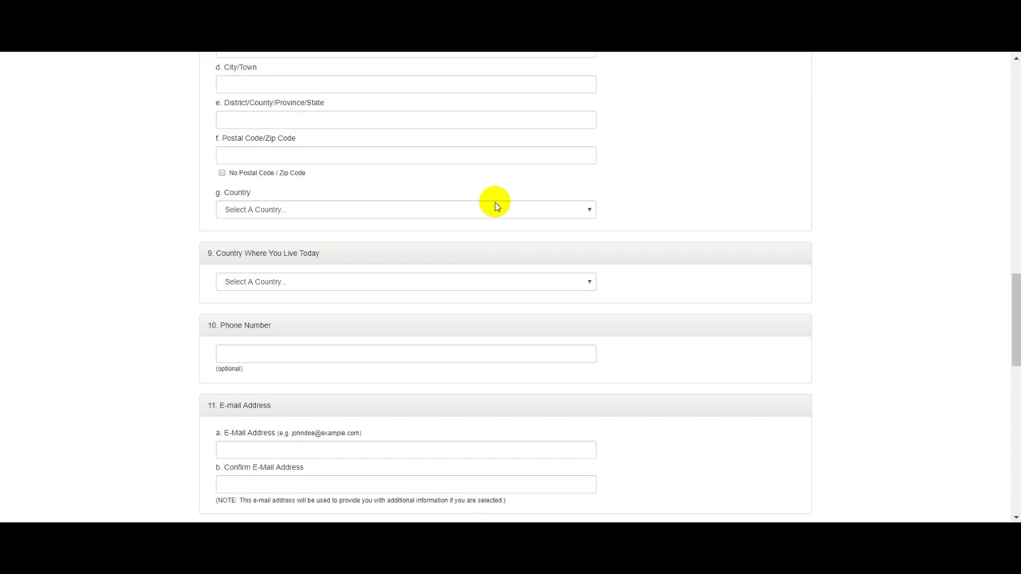
scroll(494, 206, "up", 15)
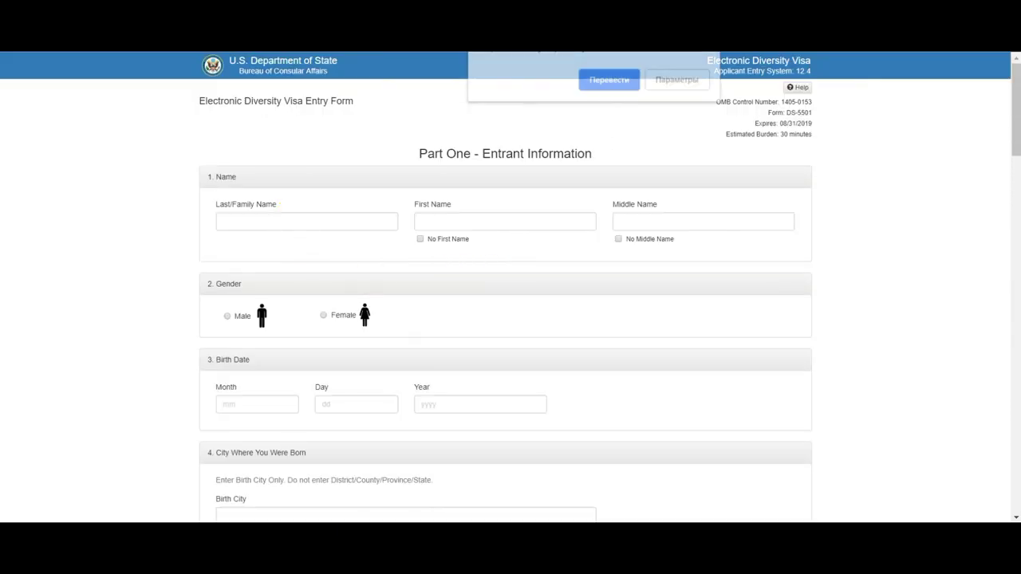
left_click(611, 80)
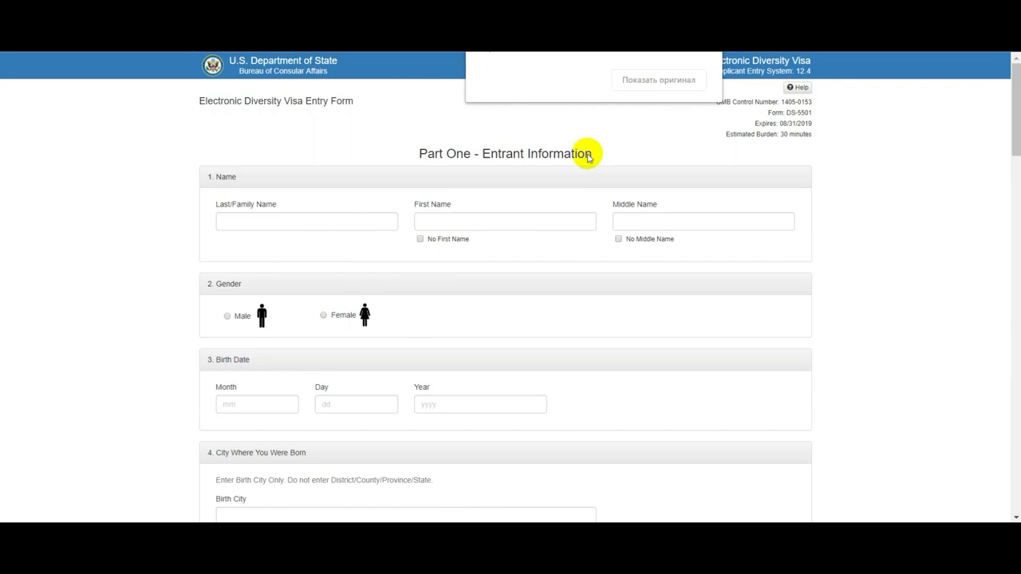
left_click(272, 224)
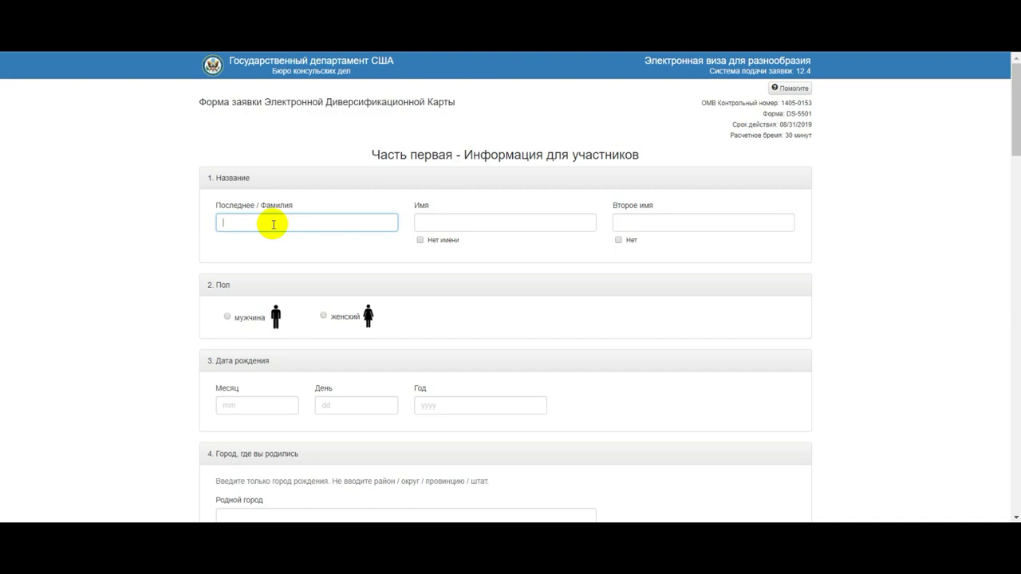
Enter the applicant's last and first names and mark the gender as male
type("Ср")
key("BackSpace")
key("BackSpace")
type("Ср")
key("Tab")
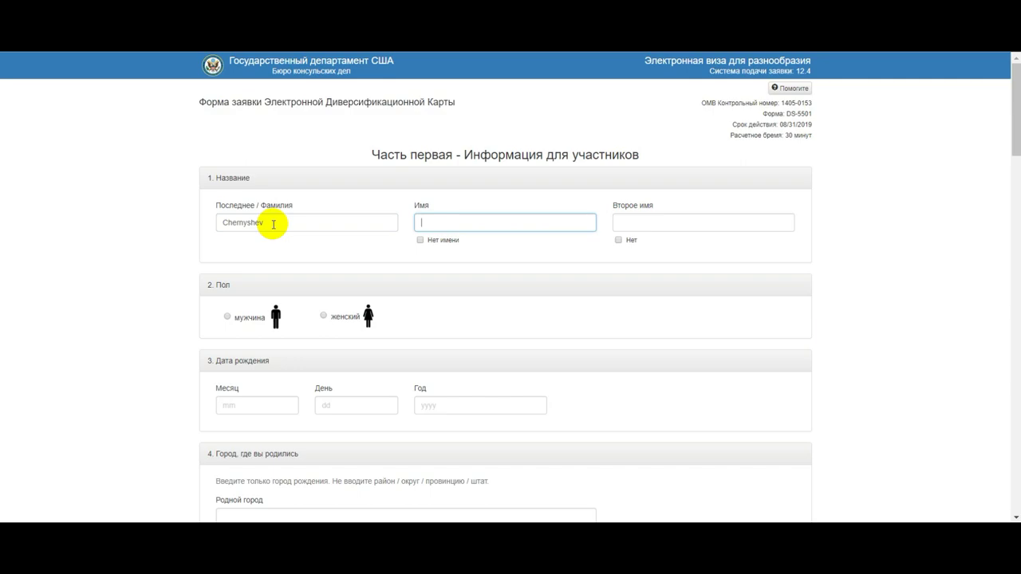
key("Tab")
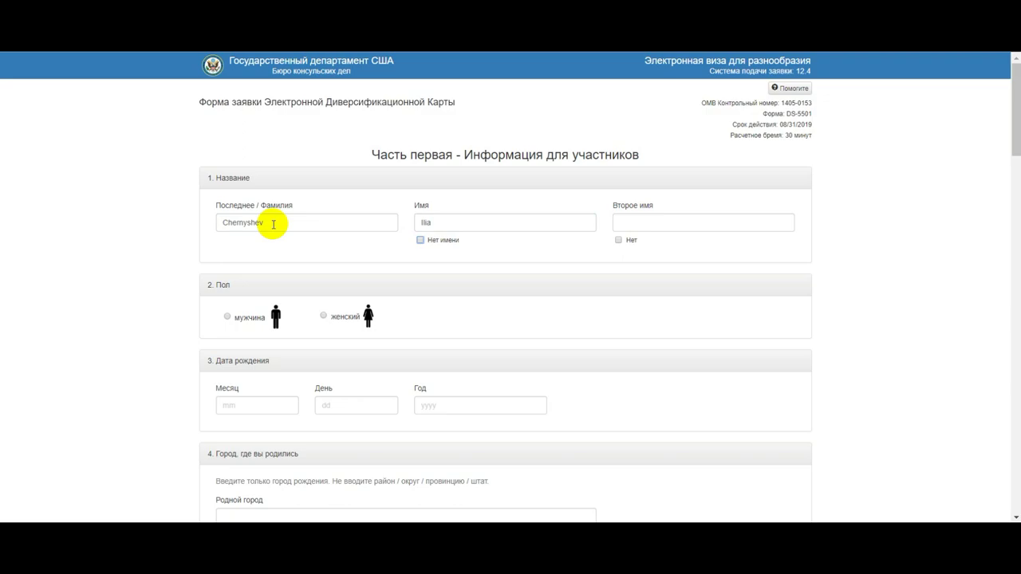
left_click(231, 320)
scroll(290, 284, "down", 2)
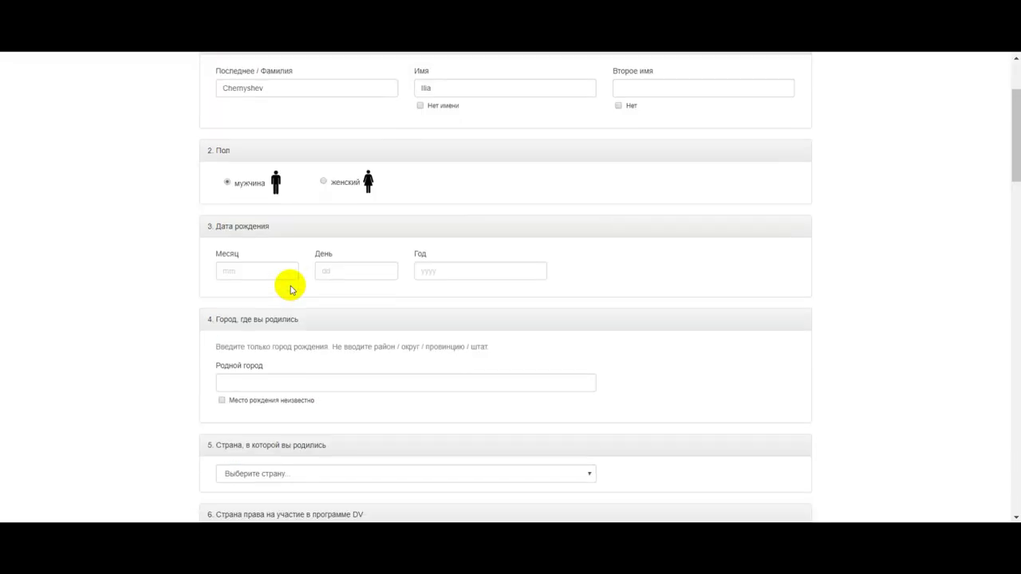
left_click(242, 272)
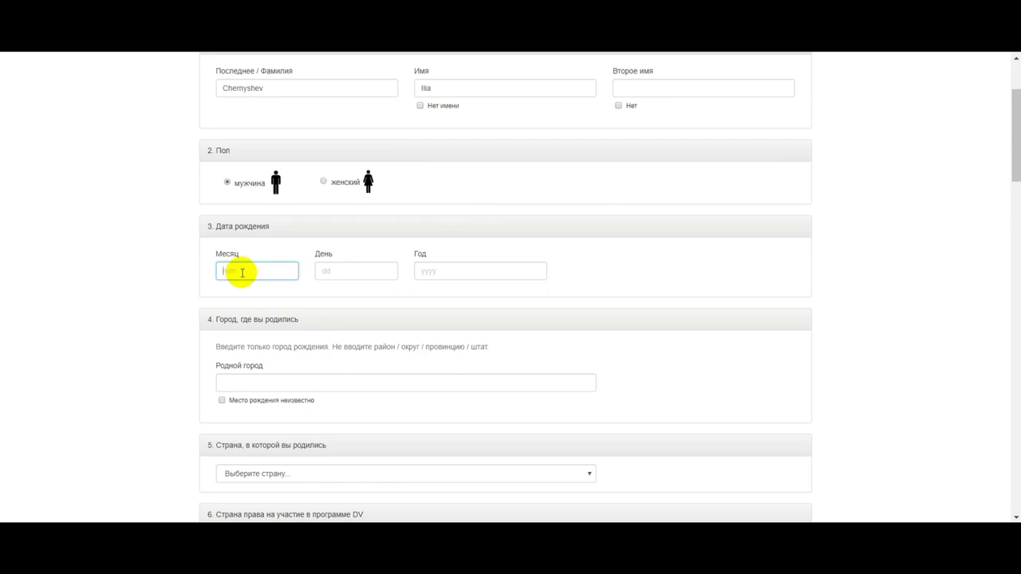
key("Tab")
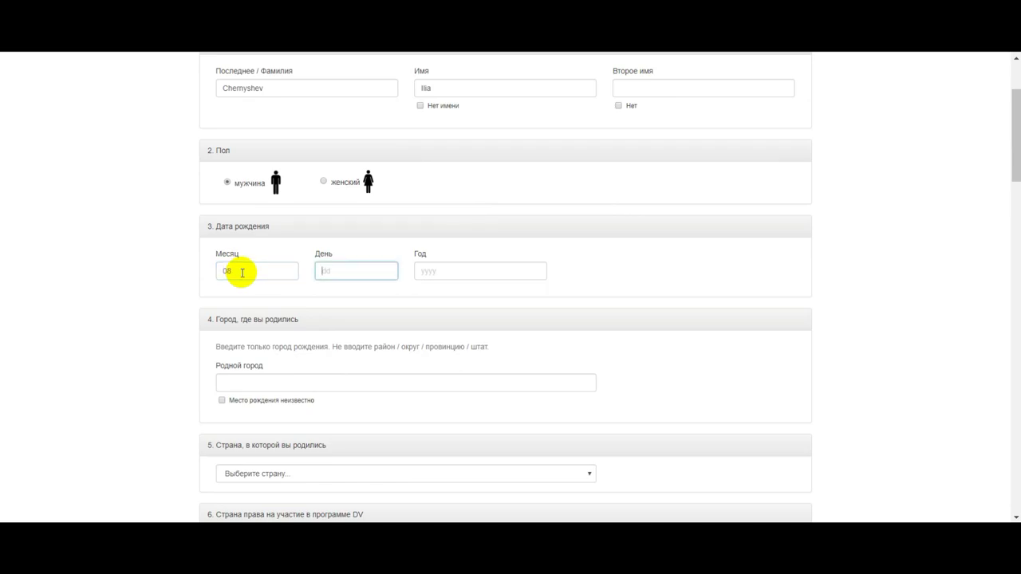
key("Tab")
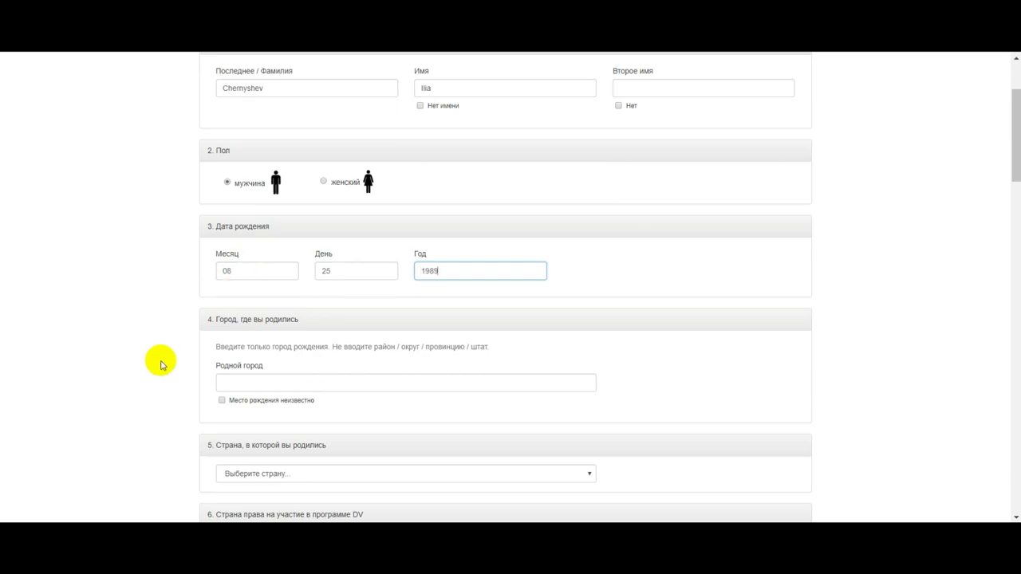
Enter Mykolaiv as the city of birth
scroll(159, 360, "down", 2)
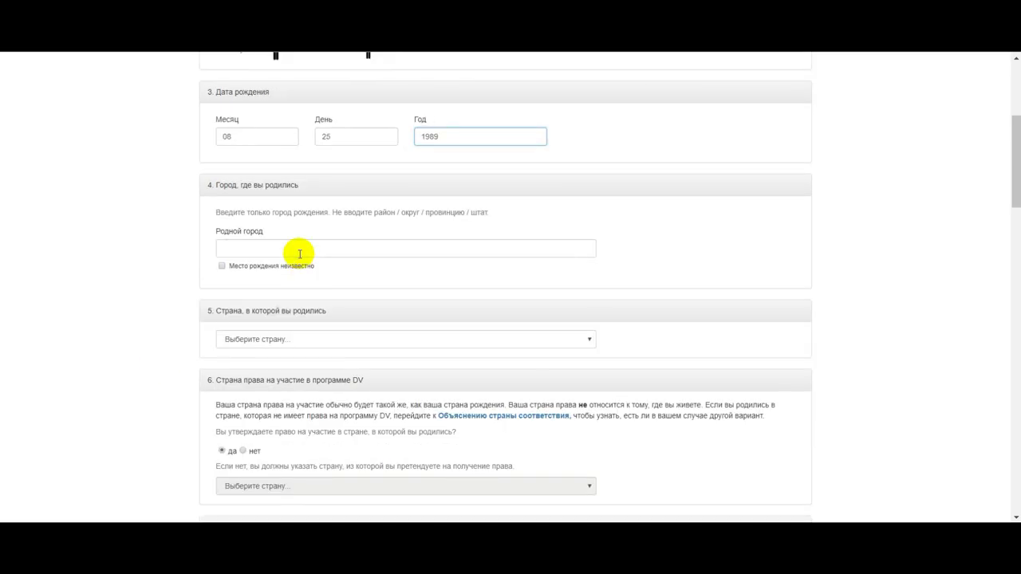
left_click(300, 254)
type("m")
key("BackSpace")
type("Мун")
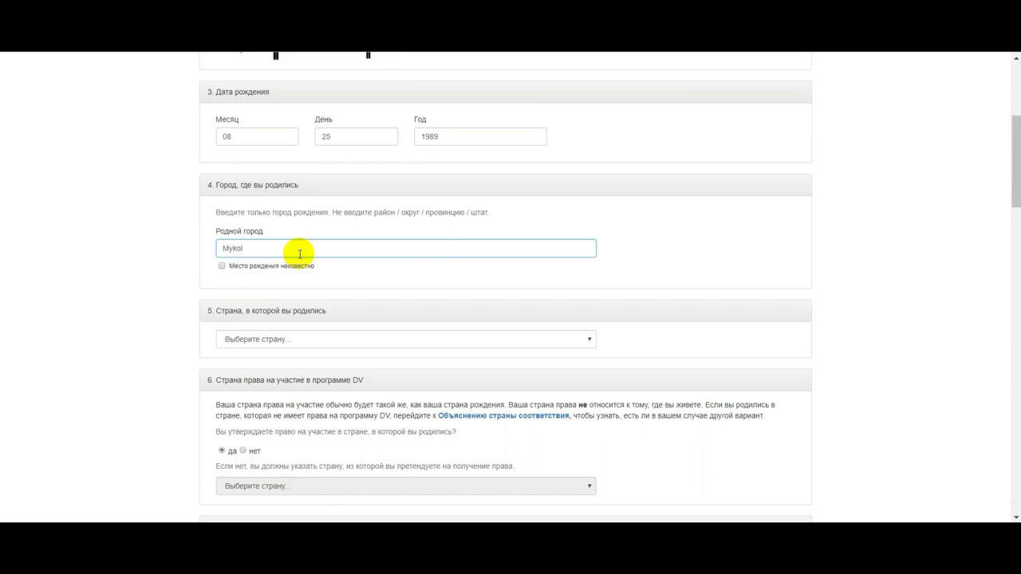
type("olaiv")
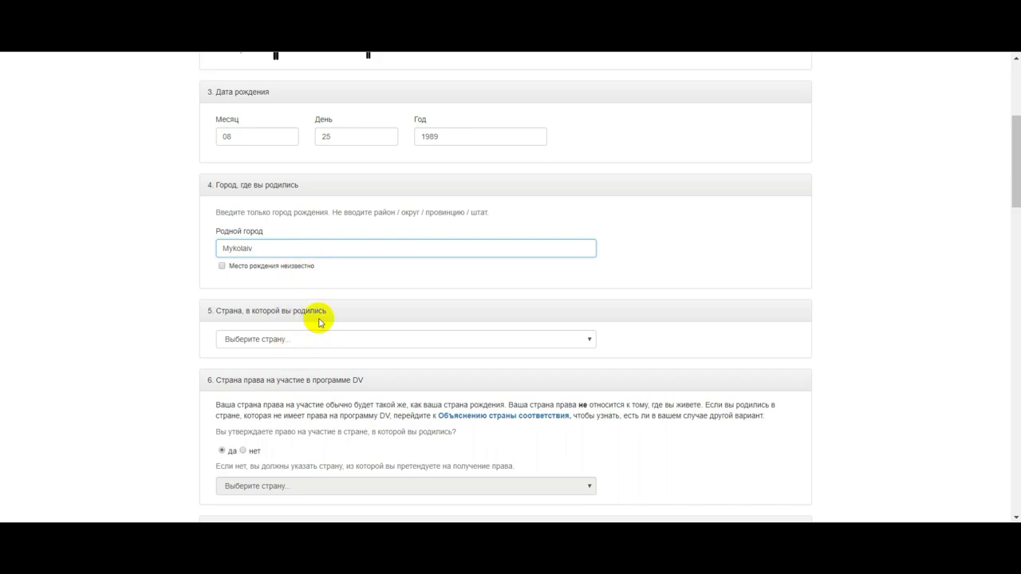
scroll(346, 325, "down", 1)
Choose Ukraine from the country-of-birth list
left_click(305, 273)
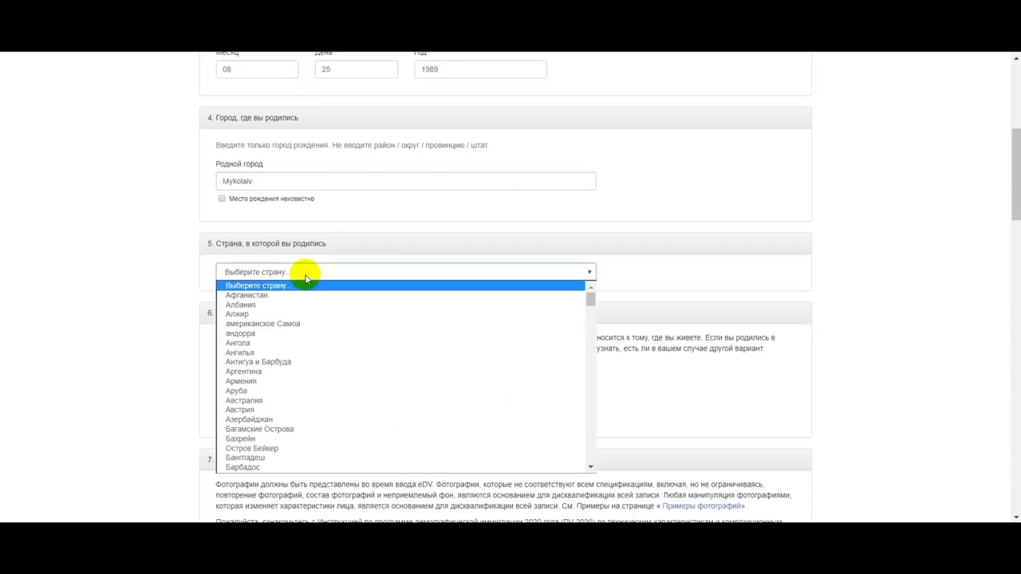
scroll(335, 325, "down", 6)
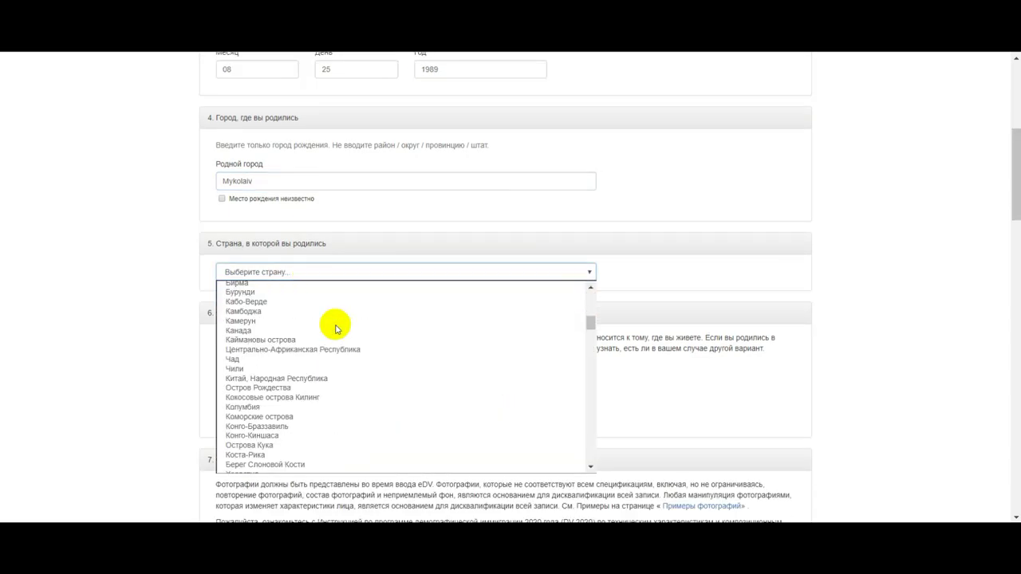
scroll(335, 331, "down", 7)
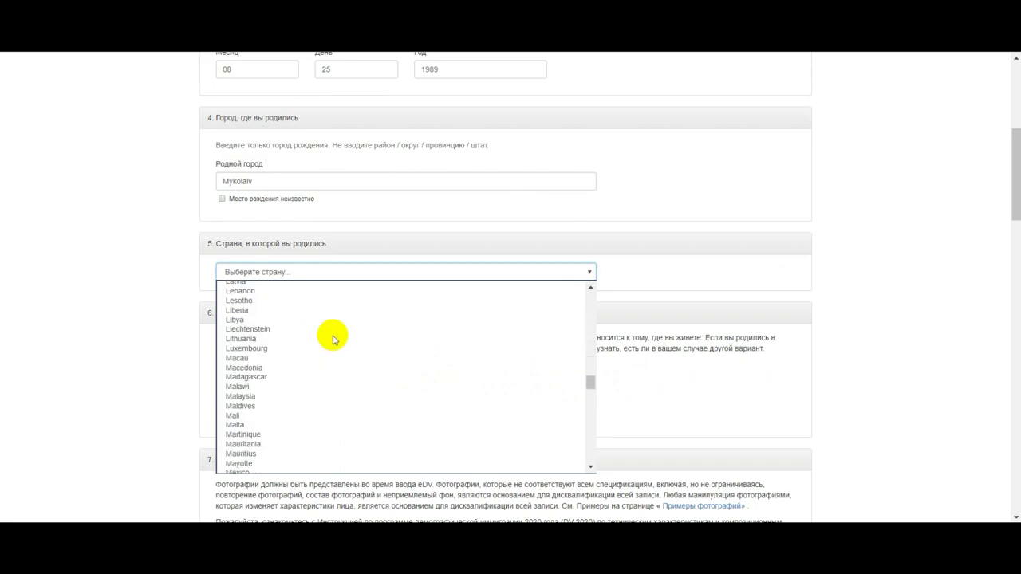
scroll(343, 335, "down", 15)
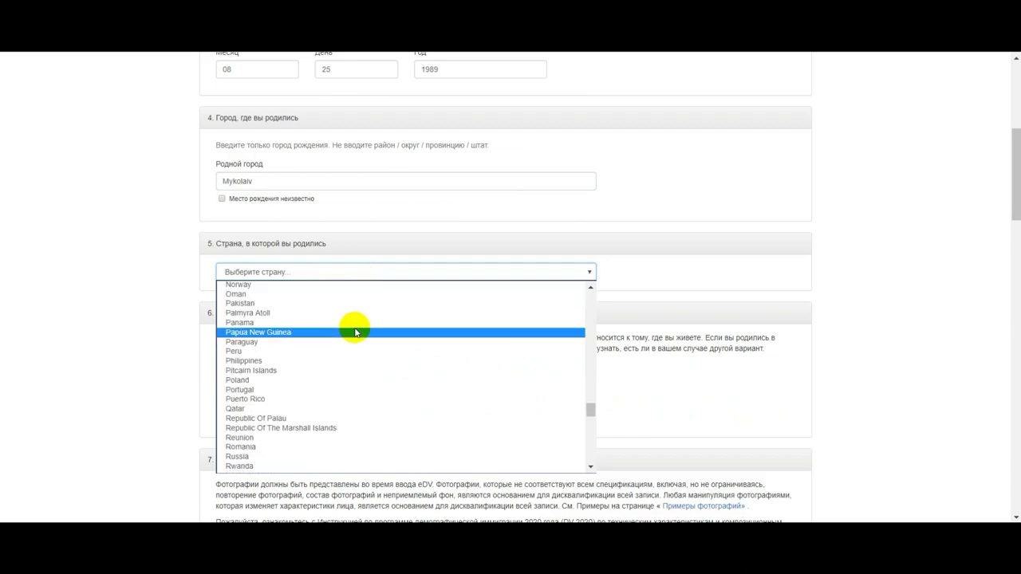
scroll(357, 323, "down", 8)
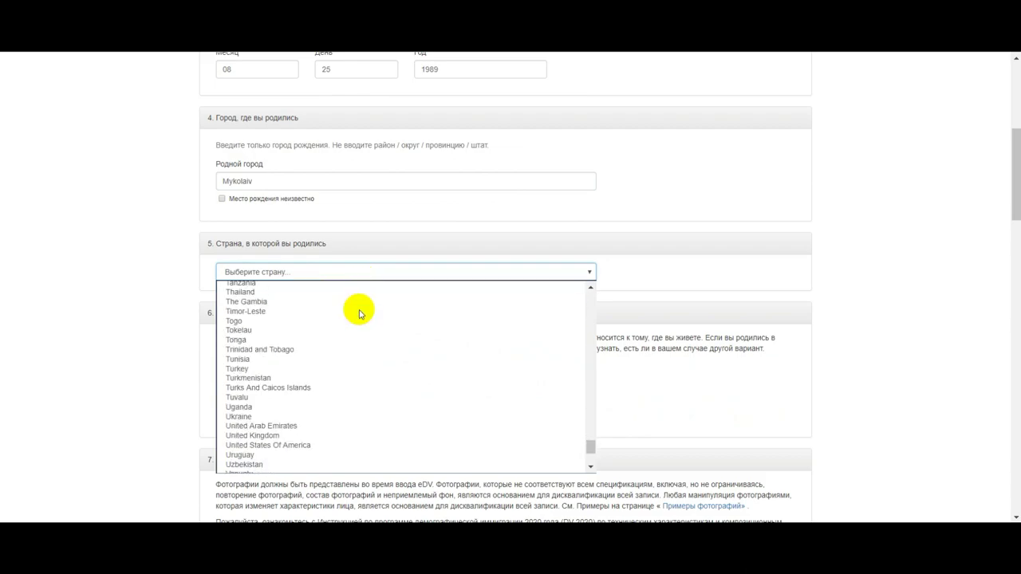
left_click(326, 416)
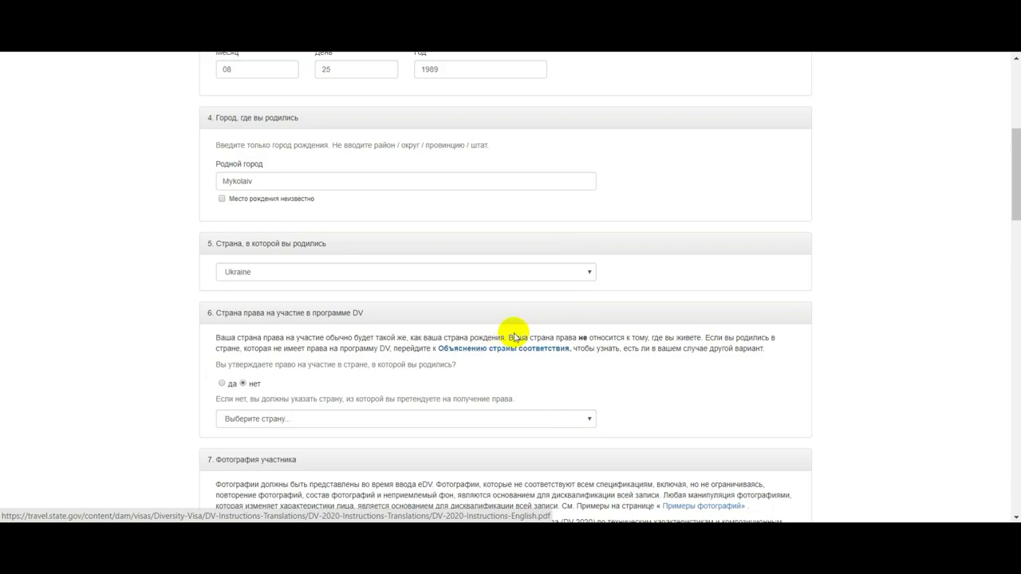
right_click(512, 352)
Open the DV-2020 instructions PDF in a new tab and scroll to the page-18 regional country lists
left_click(553, 362)
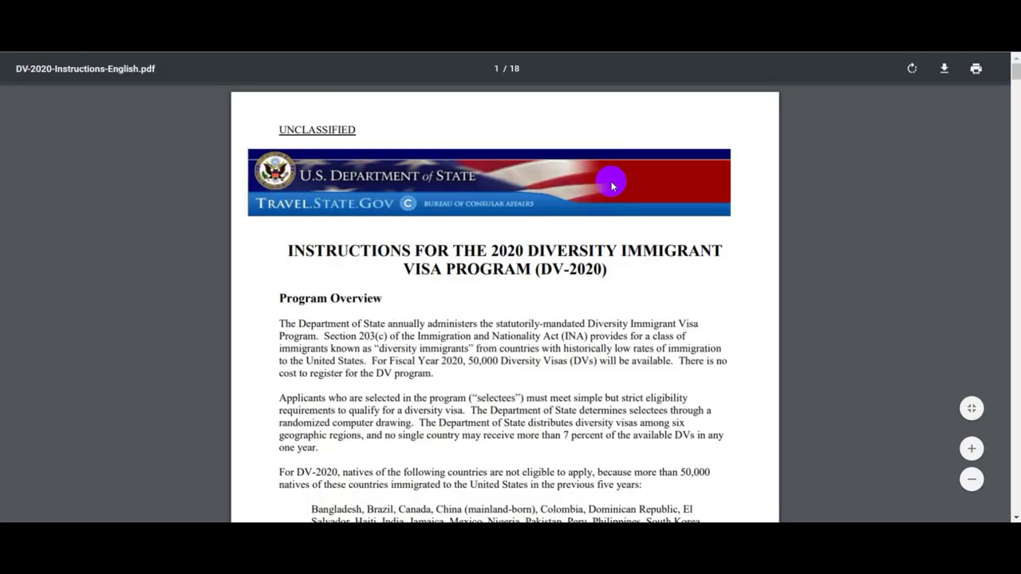
scroll(584, 247, "down", 3)
scroll(584, 247, "up", 3)
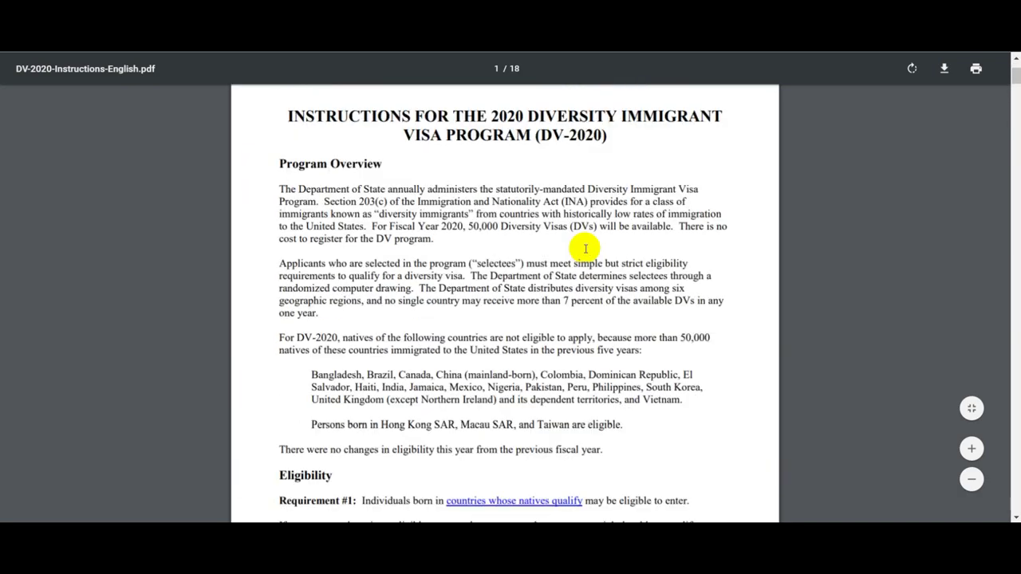
scroll(654, 301, "down", 3)
scroll(593, 300, "down", 10)
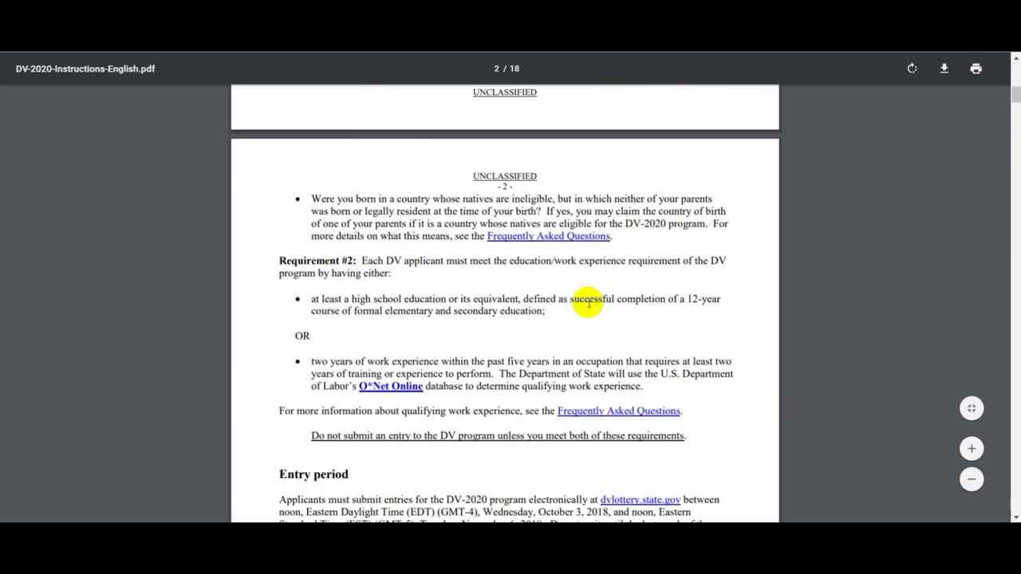
scroll(589, 301, "down", 10)
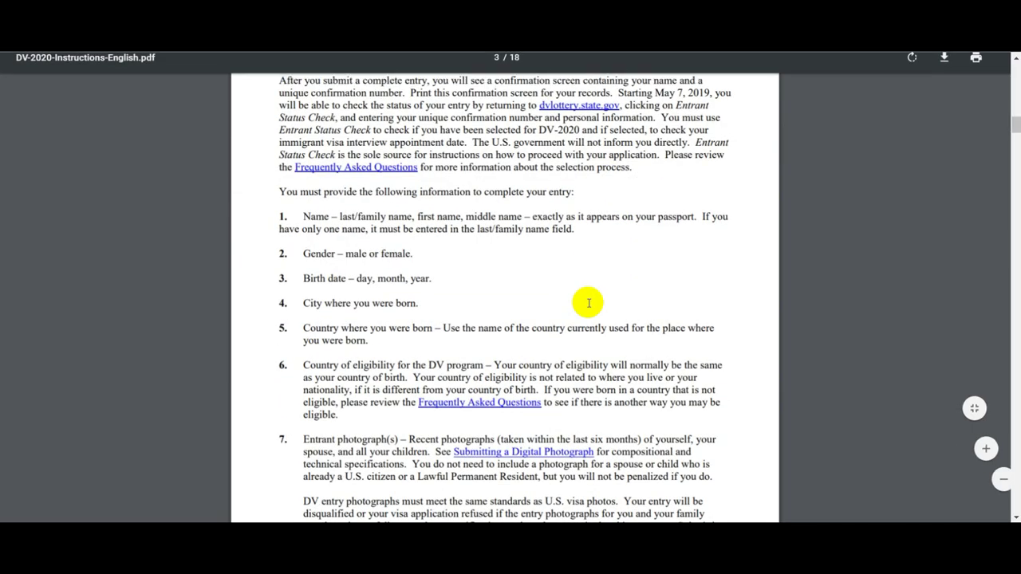
scroll(587, 304, "down", 10)
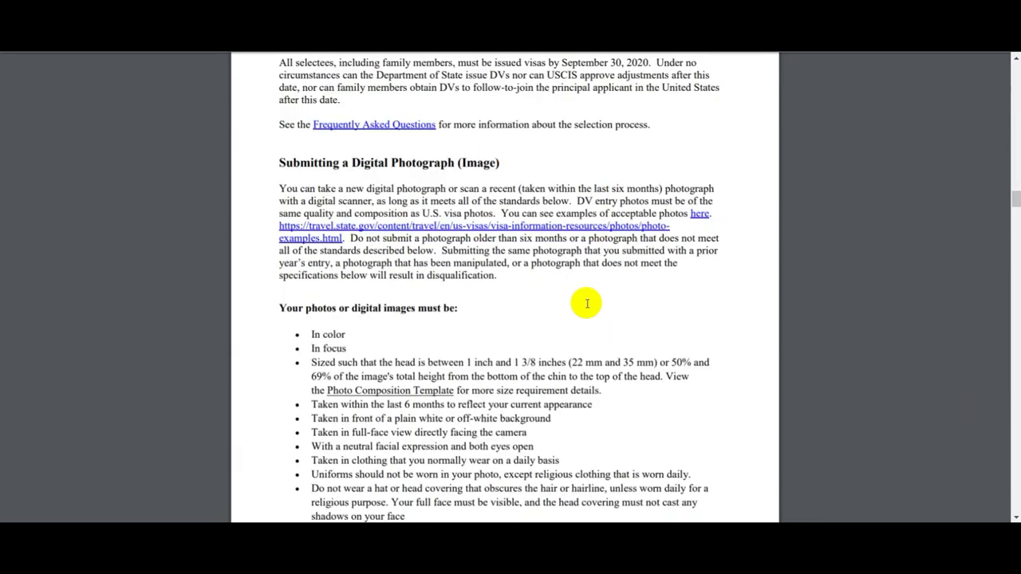
scroll(587, 303, "down", 10)
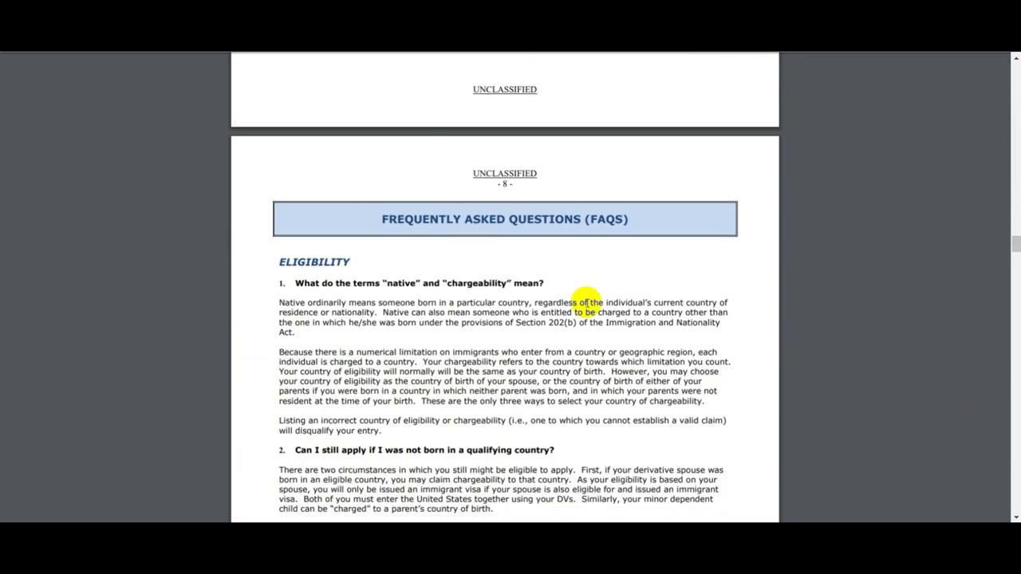
scroll(547, 285, "down", 12)
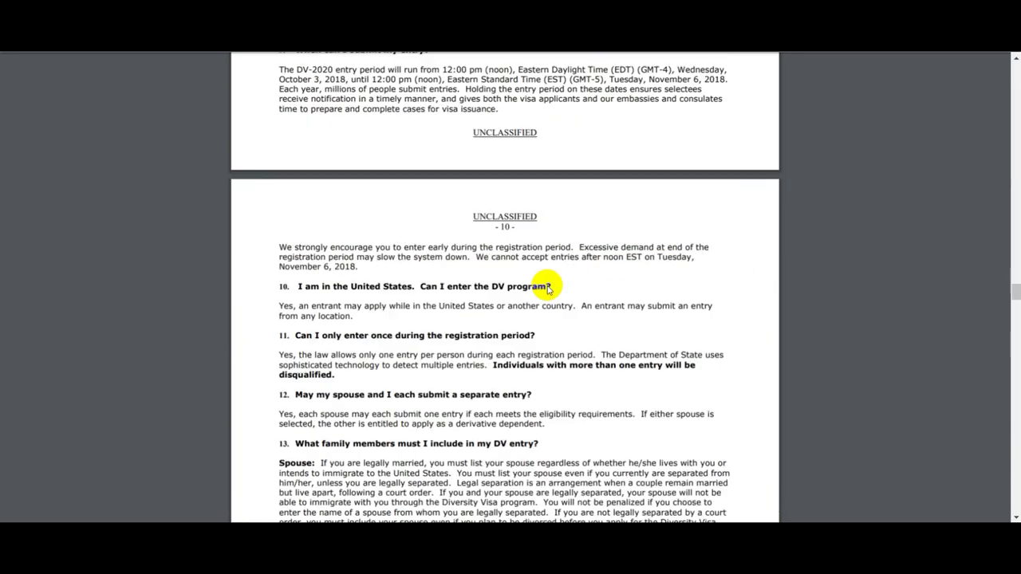
scroll(547, 285, "down", 6)
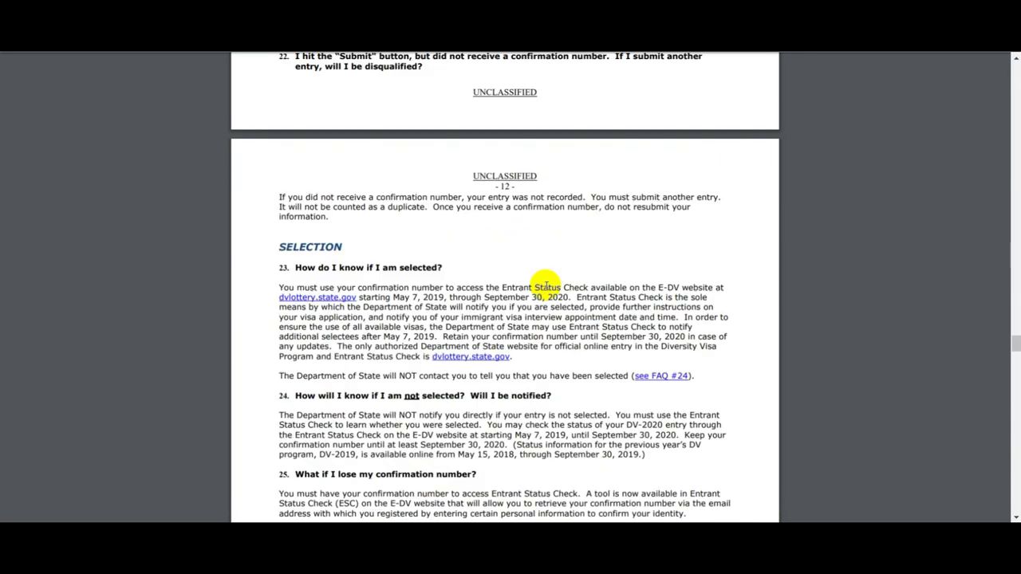
scroll(547, 285, "down", 14)
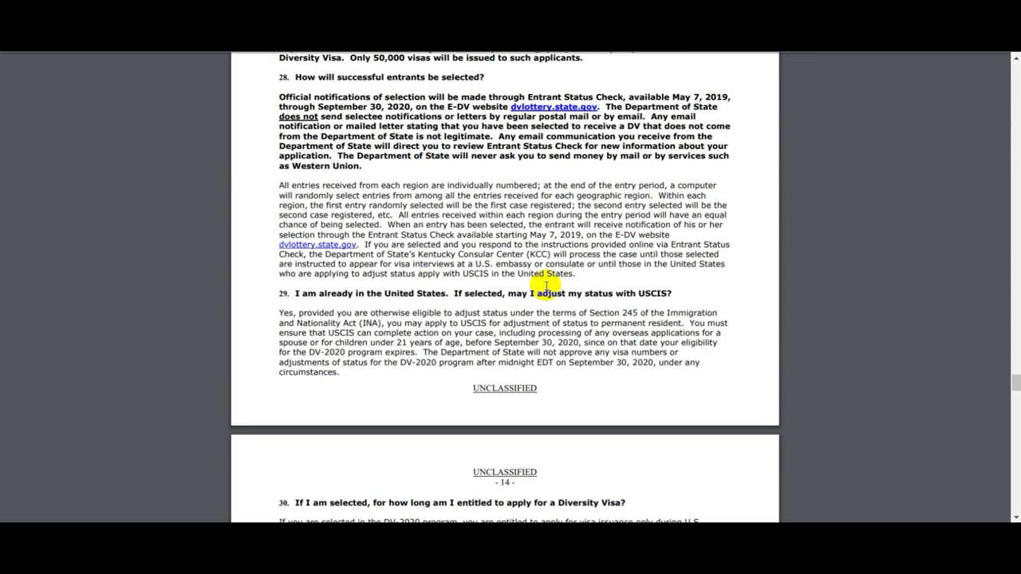
scroll(547, 285, "down", 14)
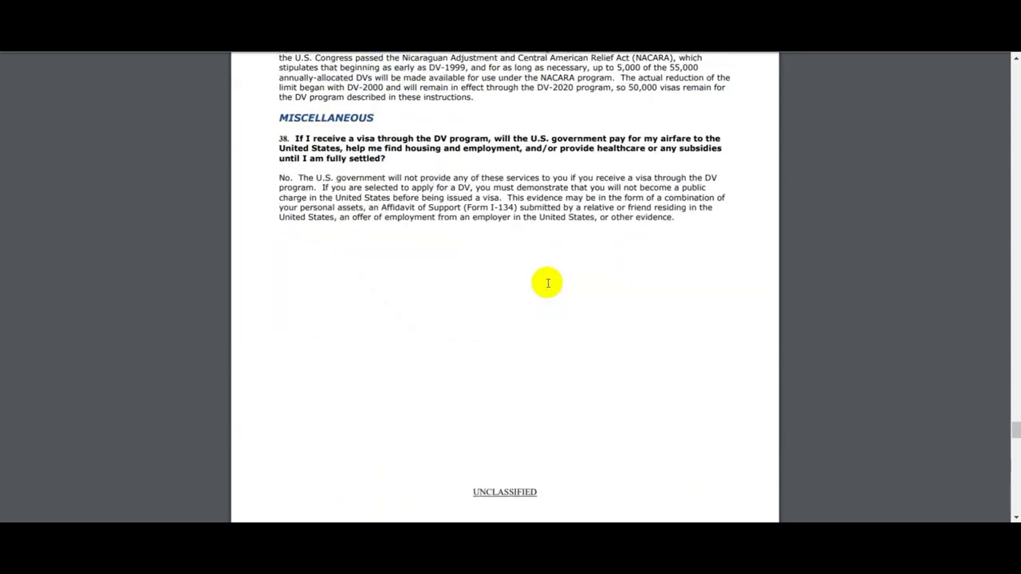
scroll(550, 284, "down", 3)
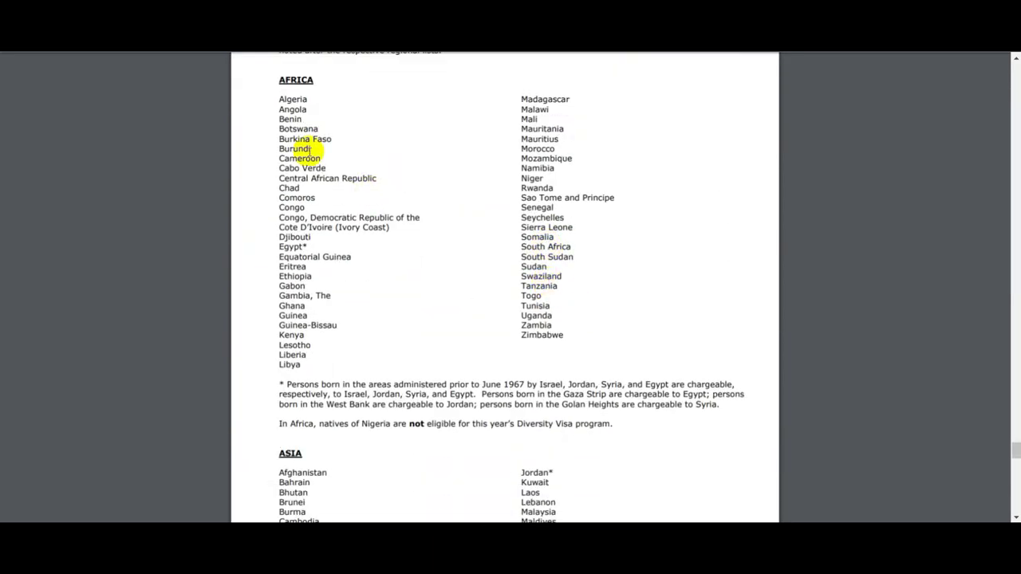
scroll(328, 280, "down", 5)
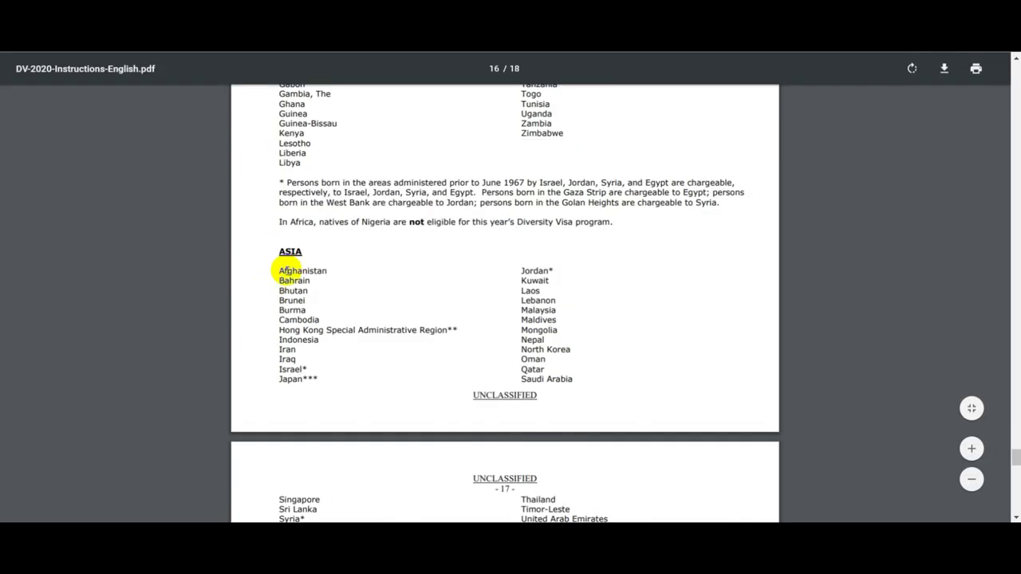
scroll(405, 295, "down", 6)
scroll(346, 266, "down", 5)
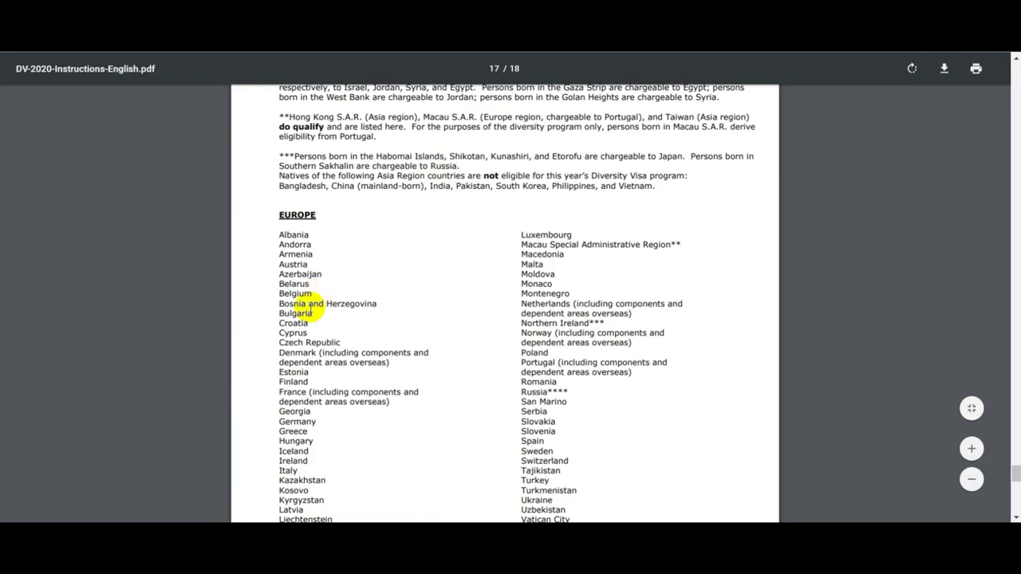
scroll(307, 318, "down", 10)
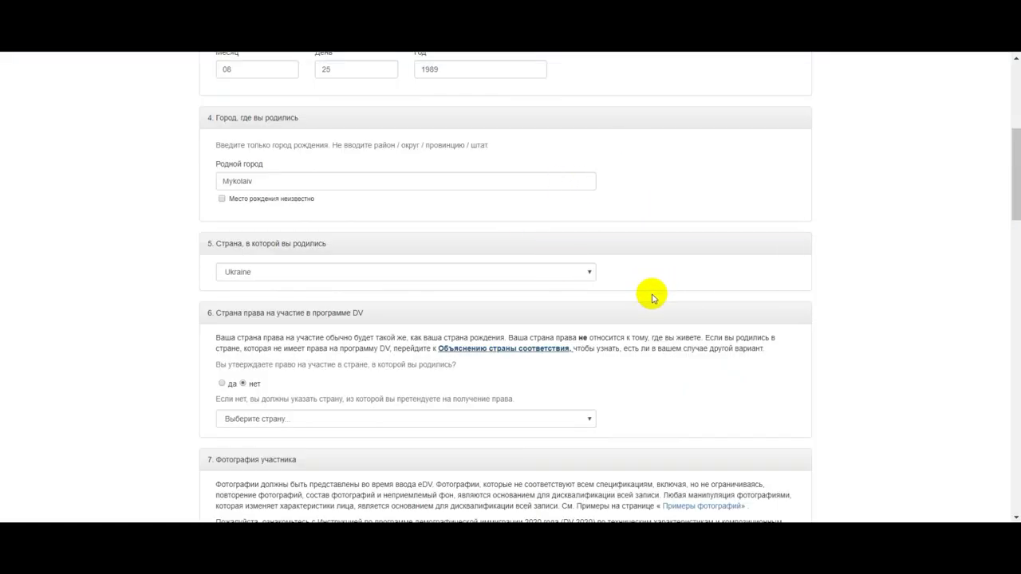
Answer 'yes' to claiming eligibility through the country of birth
scroll(622, 319, "down", 3)
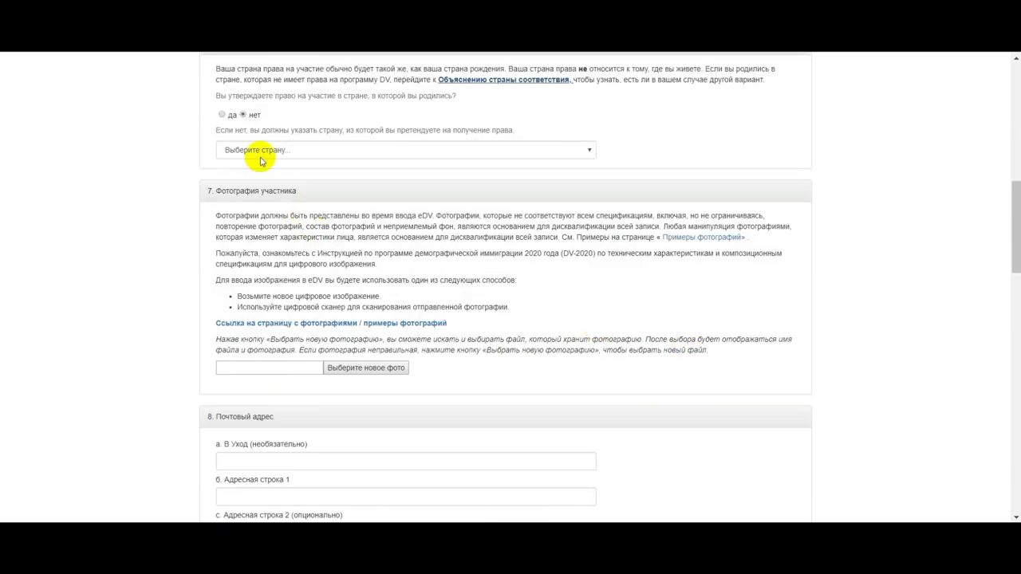
left_click(222, 114)
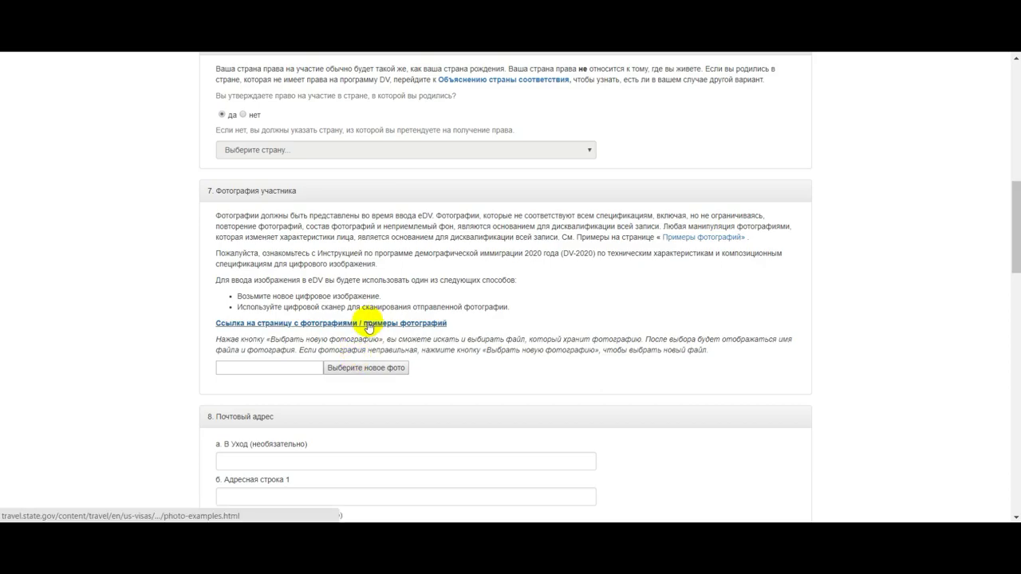
scroll(370, 327, "down", 3)
Fill in the mailing address street line, city, district/province and postal code
left_click(318, 327)
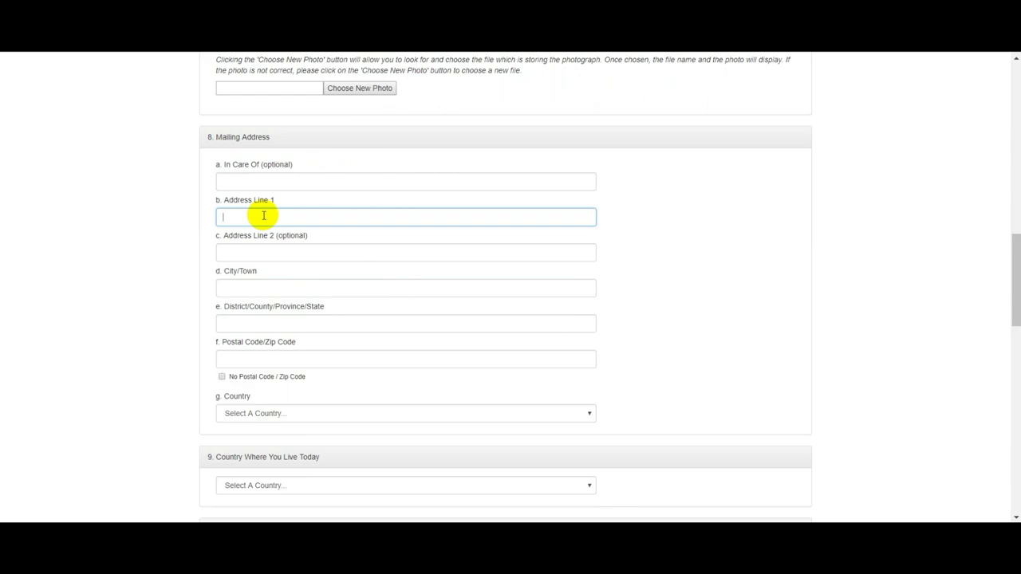
left_click(261, 288)
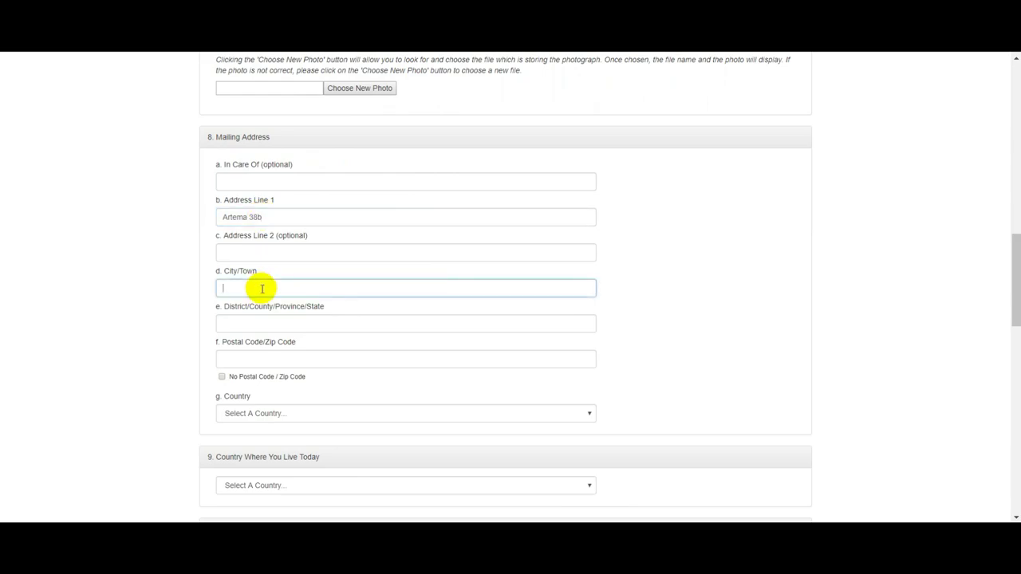
type("Mykolaiv")
left_click(265, 324)
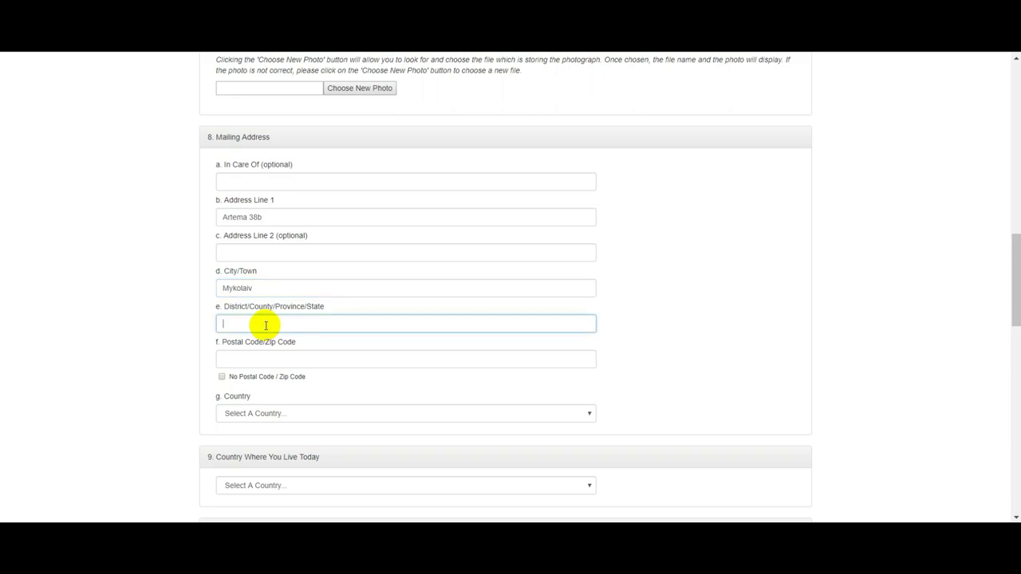
key("Tab")
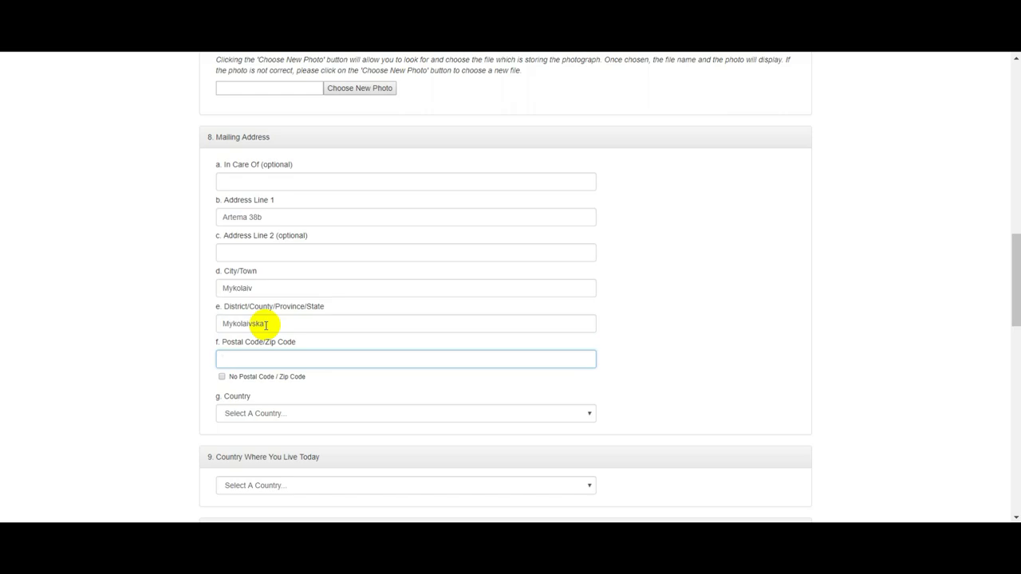
key("BackSpace")
Select Ukraine as the mailing address country
left_click(294, 413)
scroll(289, 319, "down", 5)
scroll(289, 319, "down", 4)
scroll(290, 319, "down", 8)
scroll(291, 326, "down", 10)
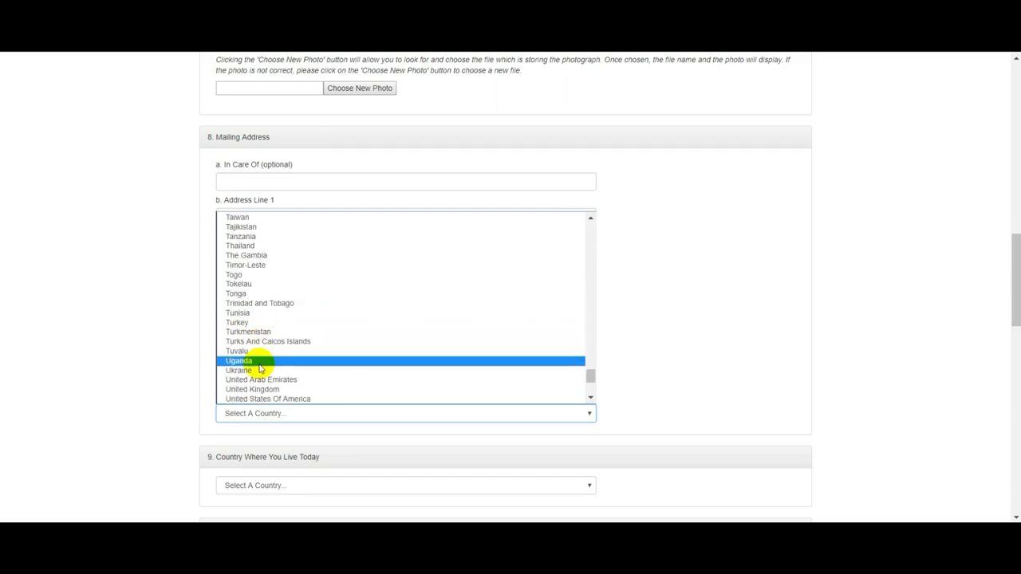
left_click(269, 372)
scroll(303, 376, "down", 2)
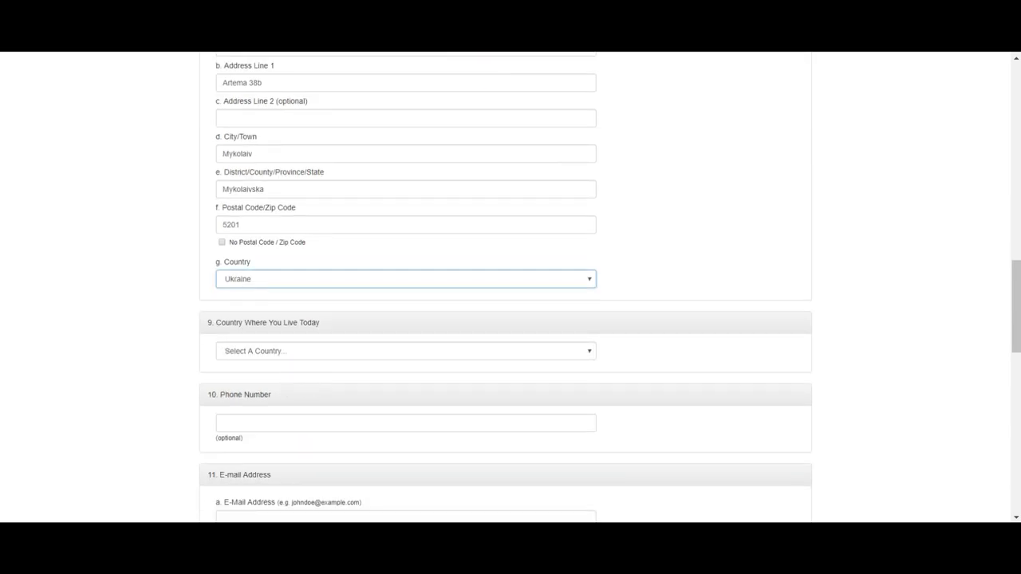
Translate the eDV entry form into Russian
left_click(608, 78)
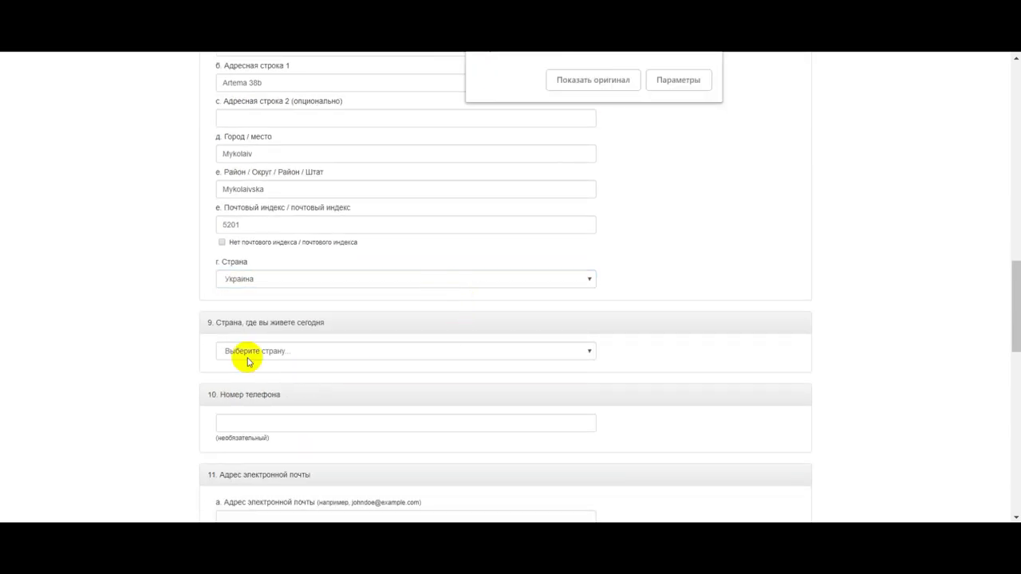
scroll(303, 341, "up", 3)
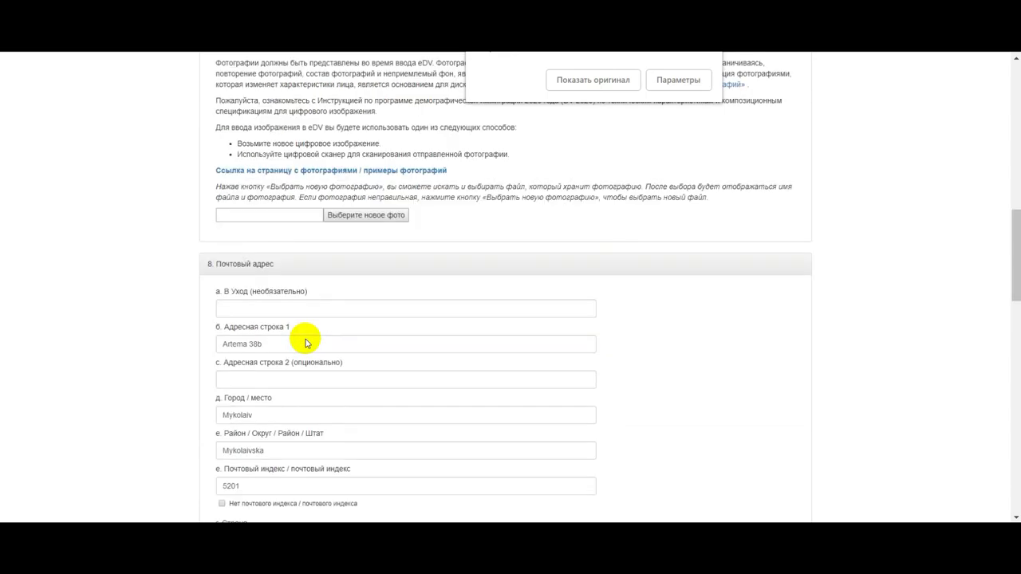
scroll(306, 343, "down", 4)
Choose Украина (Ukraine) as the country where the entrant lives today
left_click(351, 286)
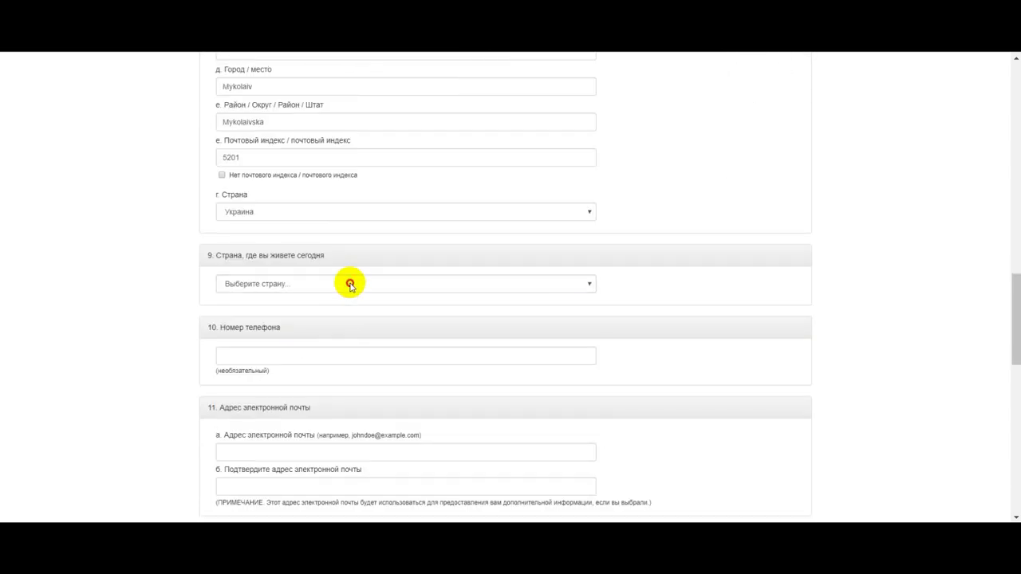
scroll(311, 426, "down", 20)
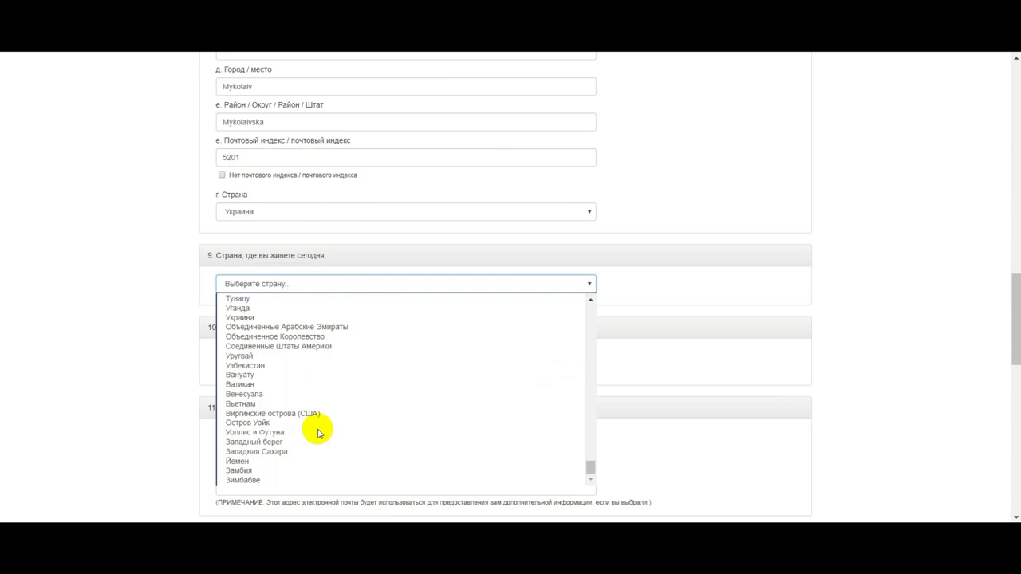
left_click(292, 318)
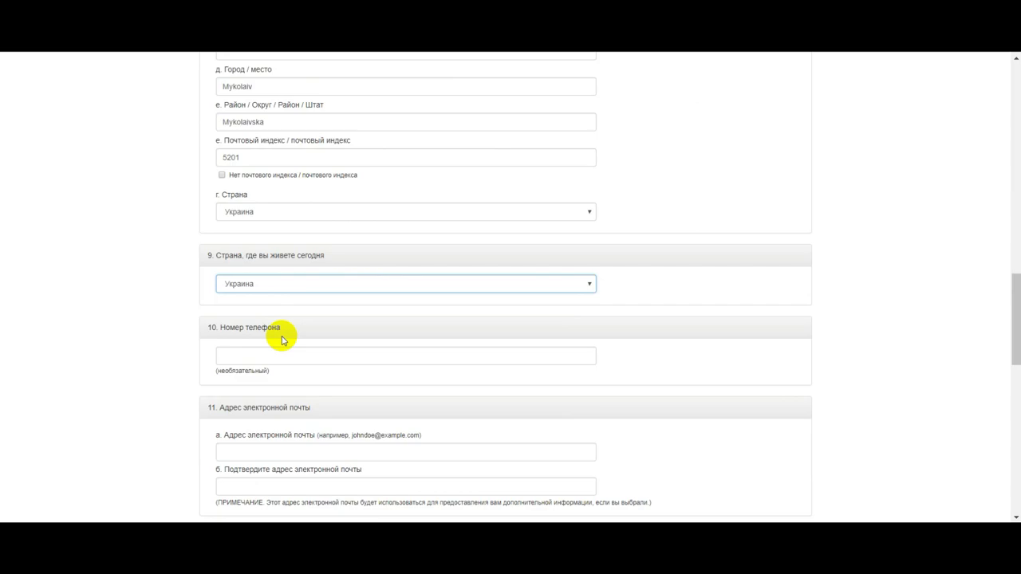
left_click(276, 358)
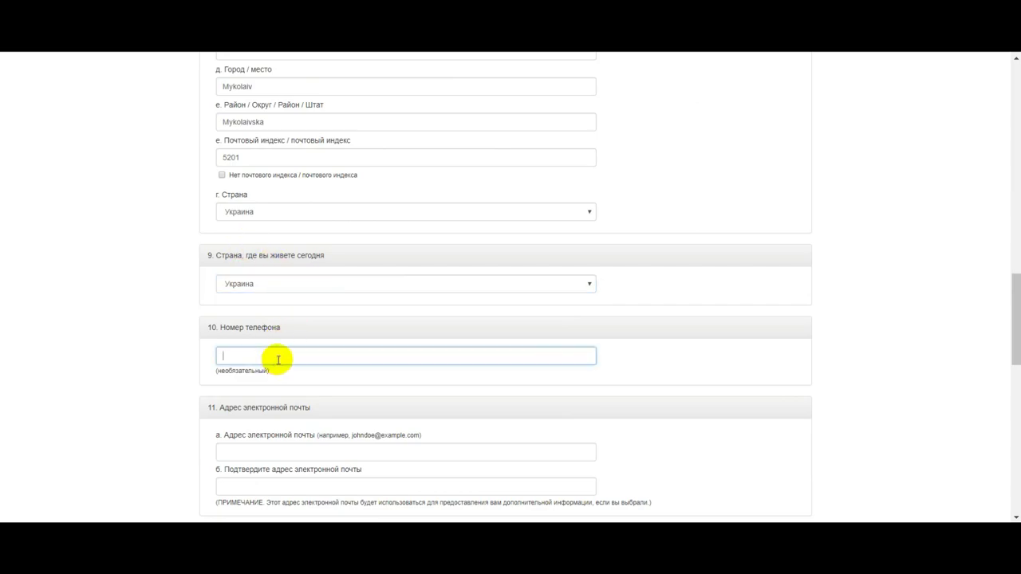
scroll(263, 357, "down", 1)
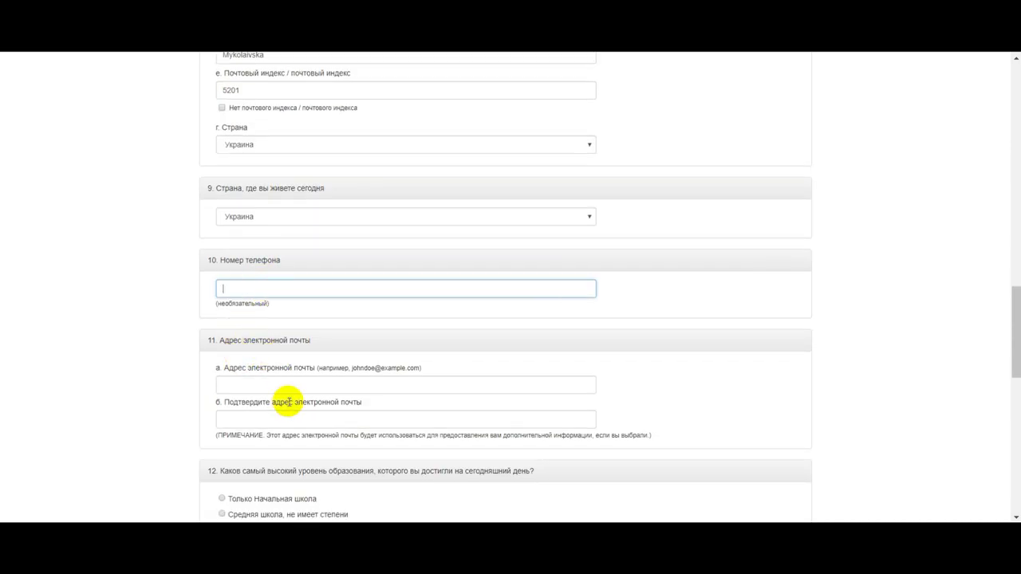
Enter the entrant's e-mail address in the e-mail field
left_click(291, 388)
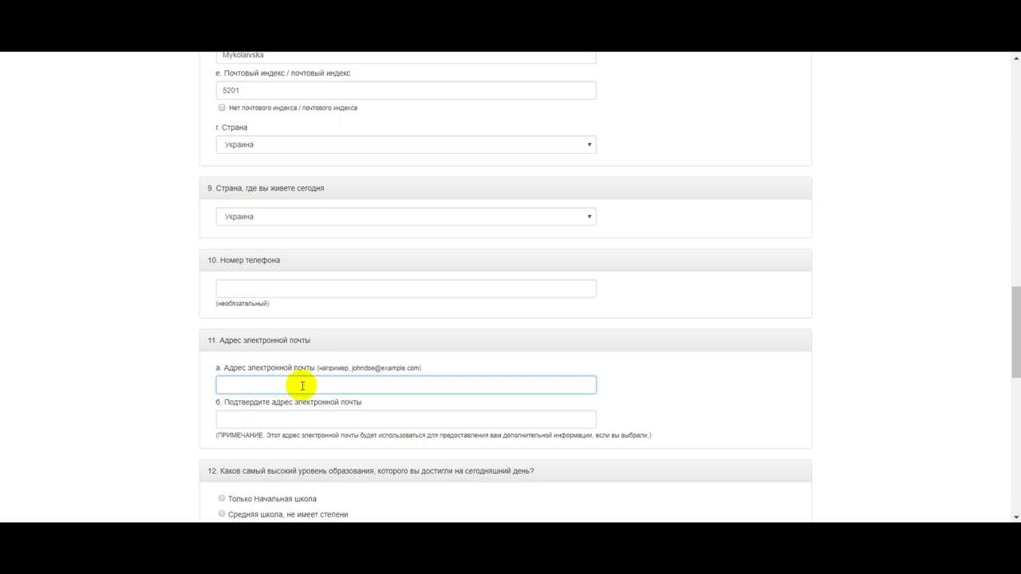
key("Tab")
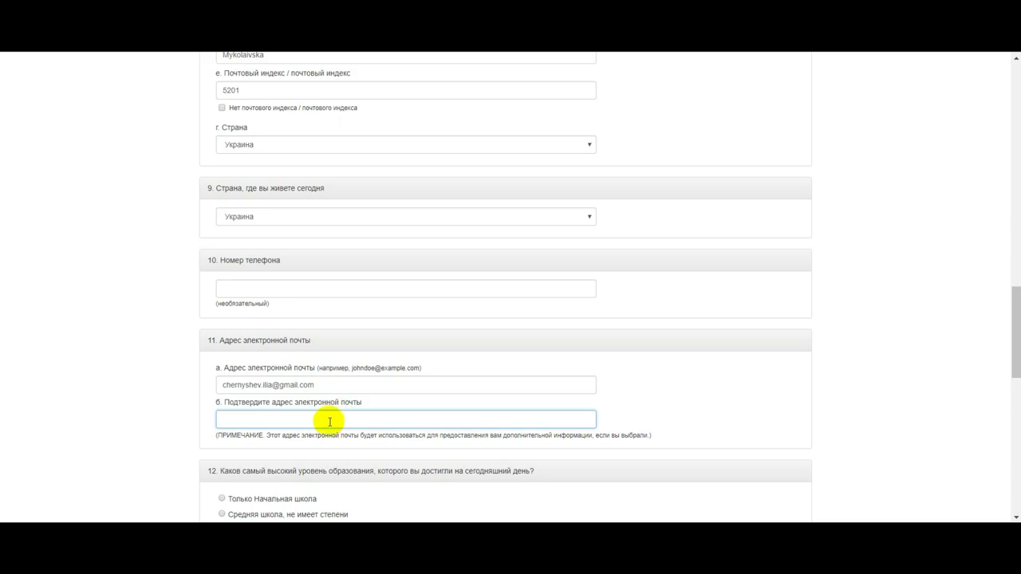
Repeat the same e-mail address in the confirmation e-mail field
triple_click(309, 384)
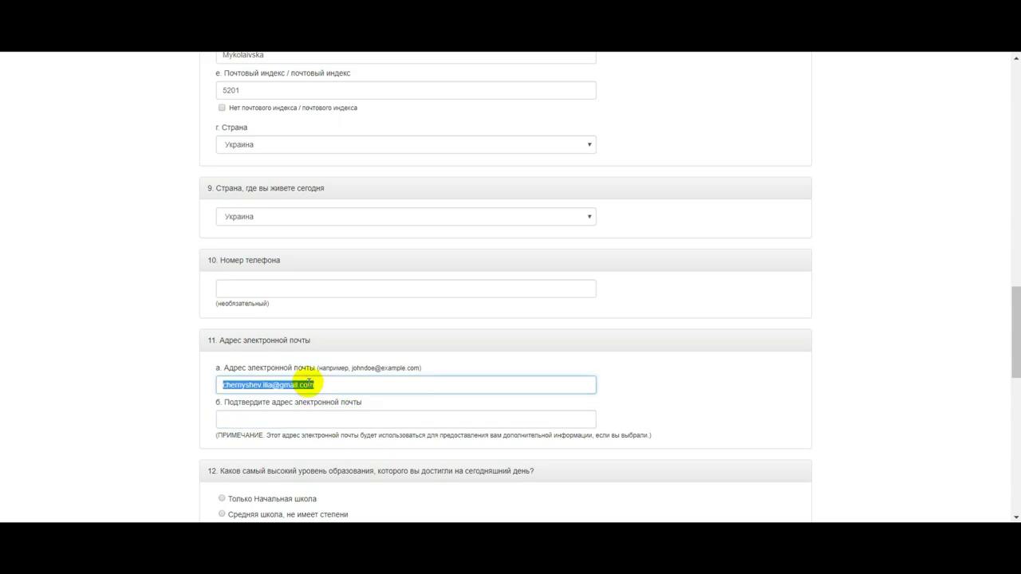
left_click(304, 421)
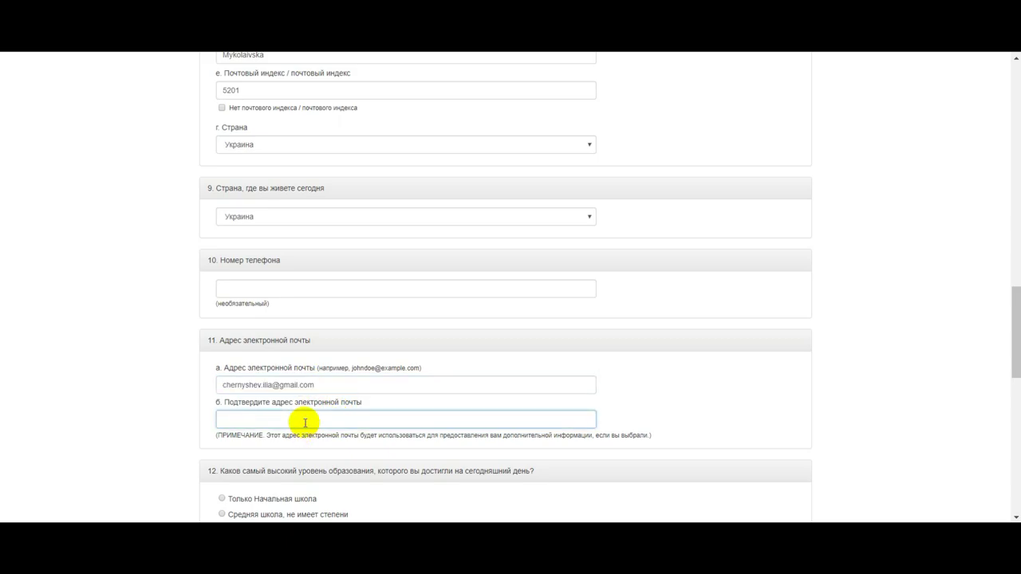
scroll(304, 422, "down", 3)
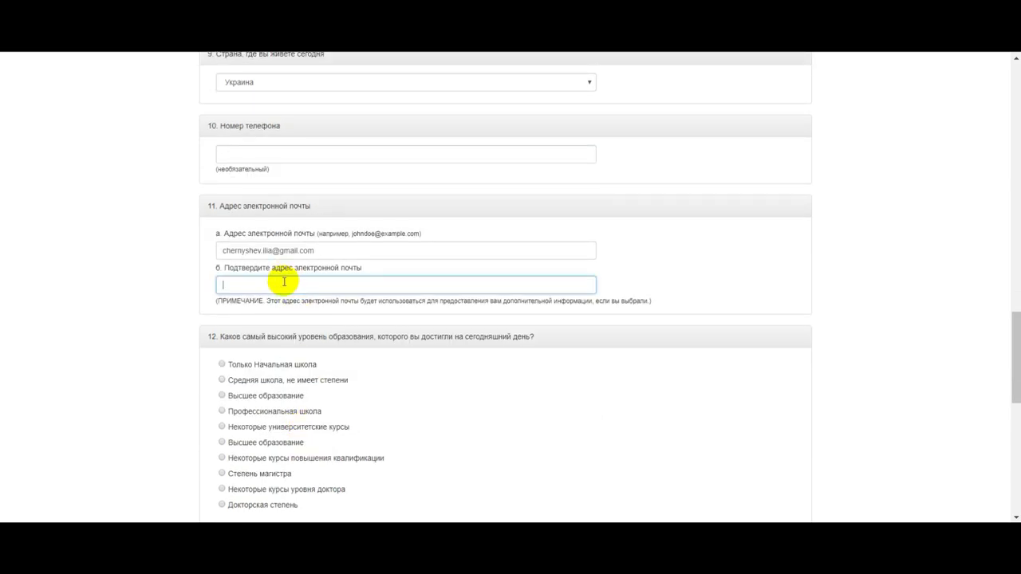
triple_click(284, 251)
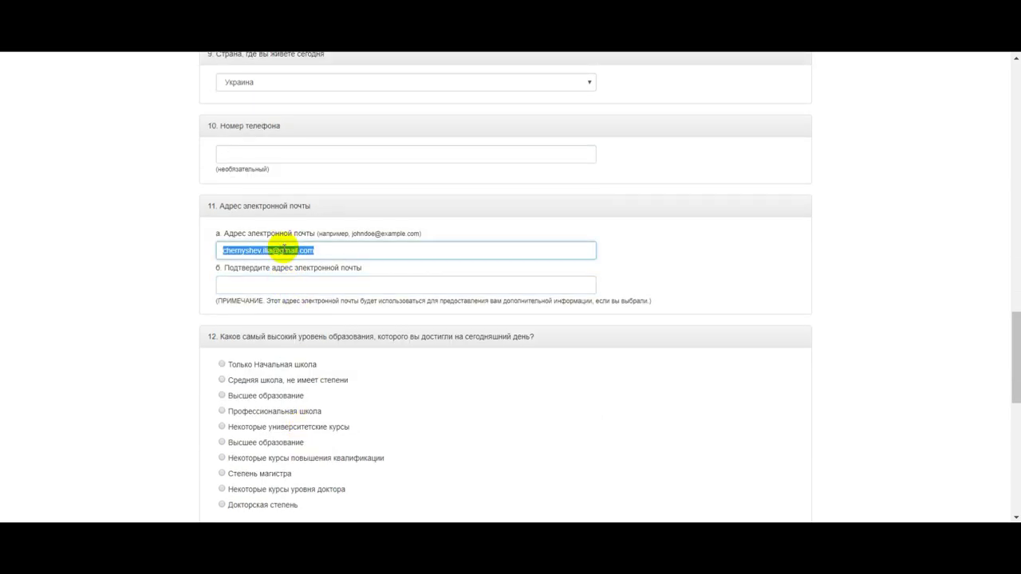
left_click(279, 284)
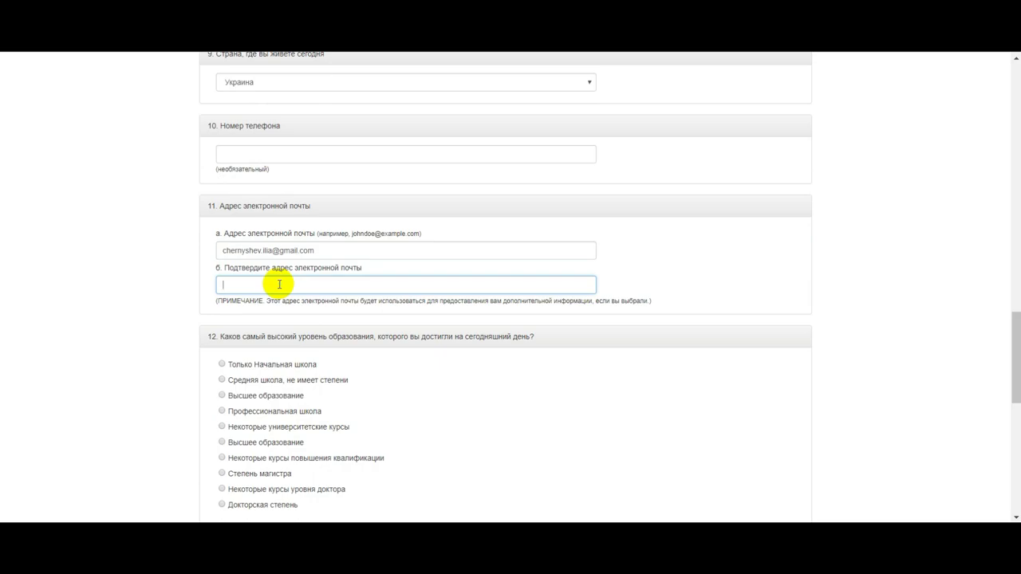
right_click(279, 284)
left_click(316, 364)
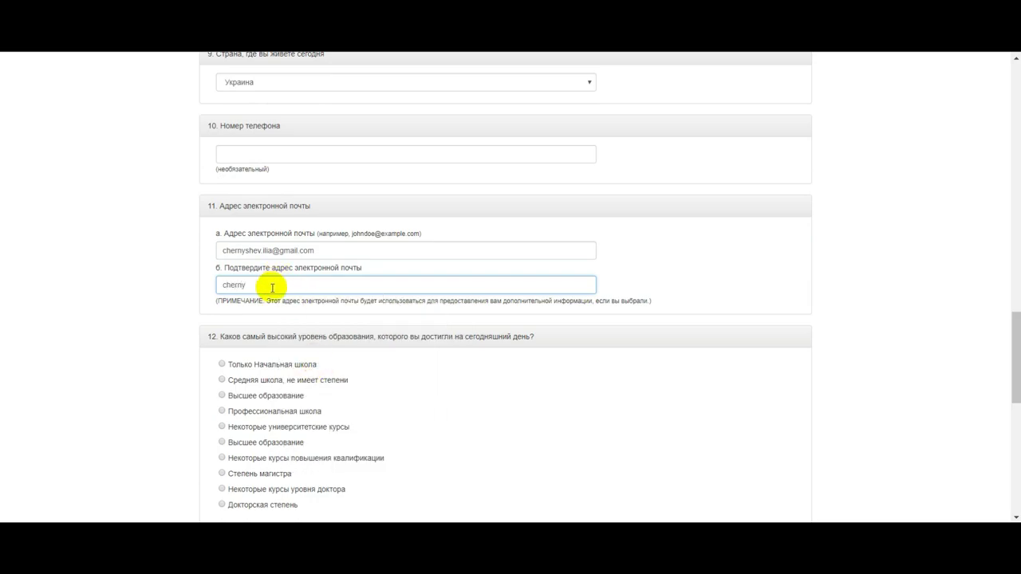
key("Tab")
scroll(441, 503, "down", 3)
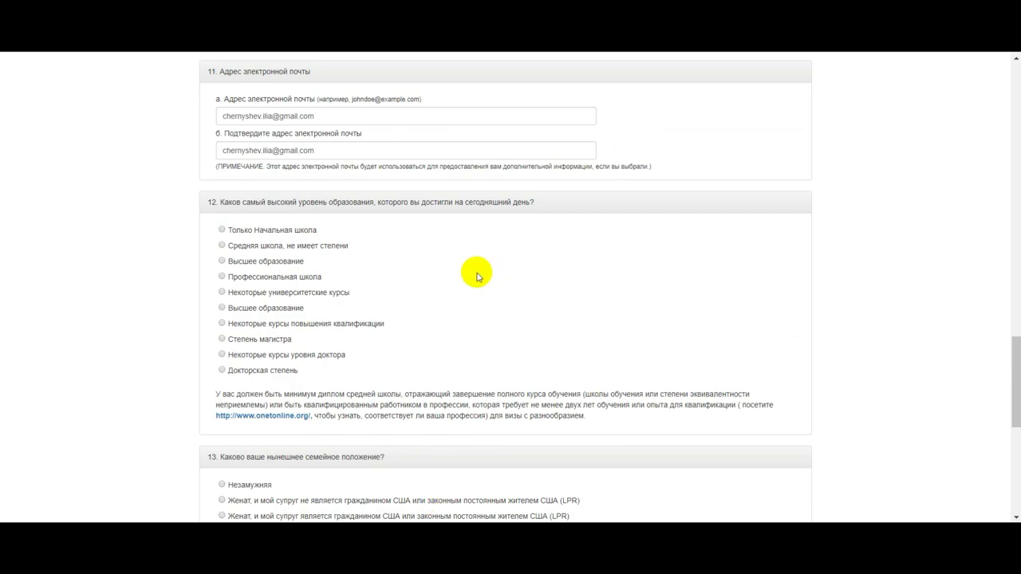
Go through the question 12 education options and settle on Докторская степень (doctoral degree)
left_click(223, 231)
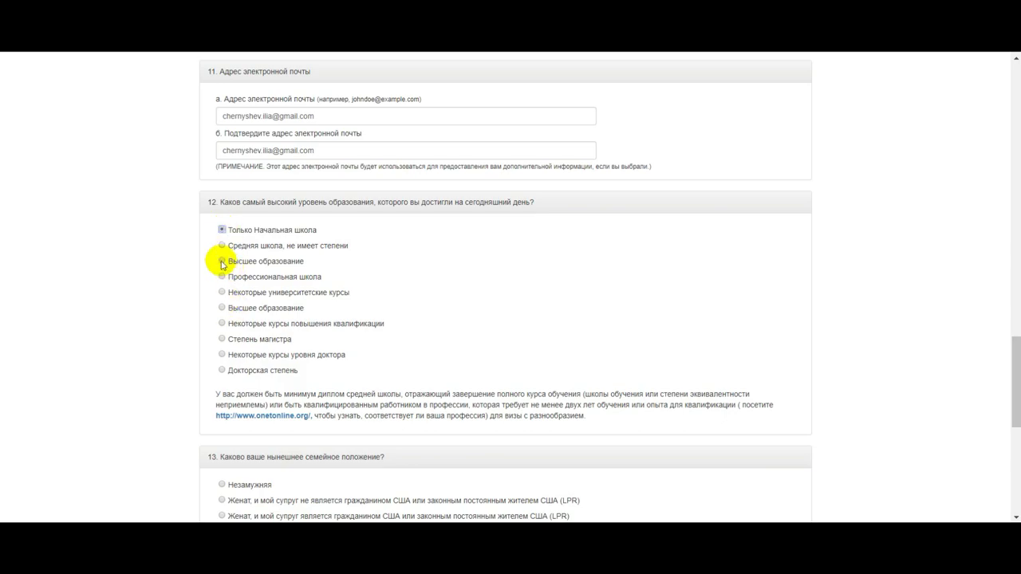
left_click(222, 262)
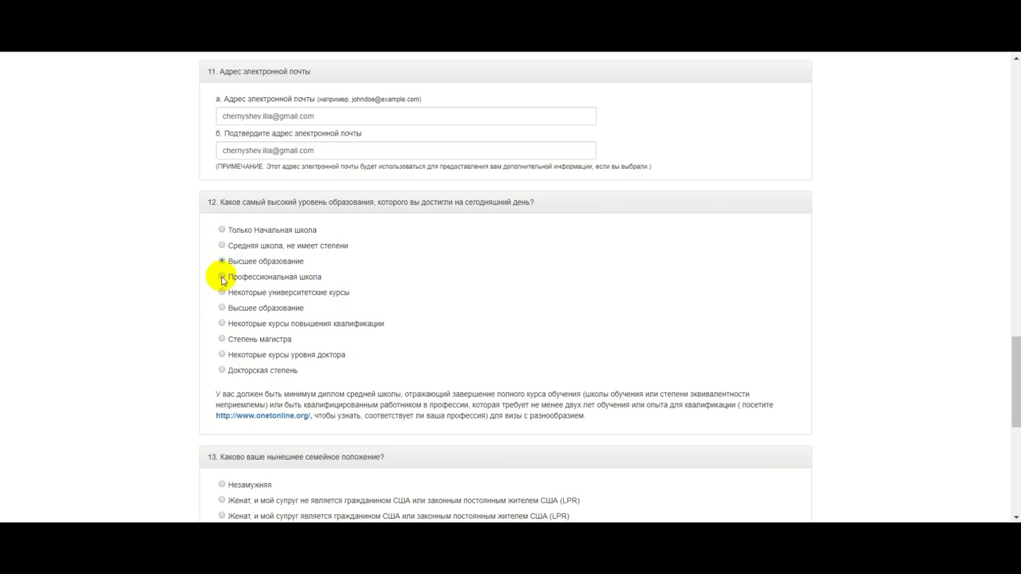
left_click(222, 277)
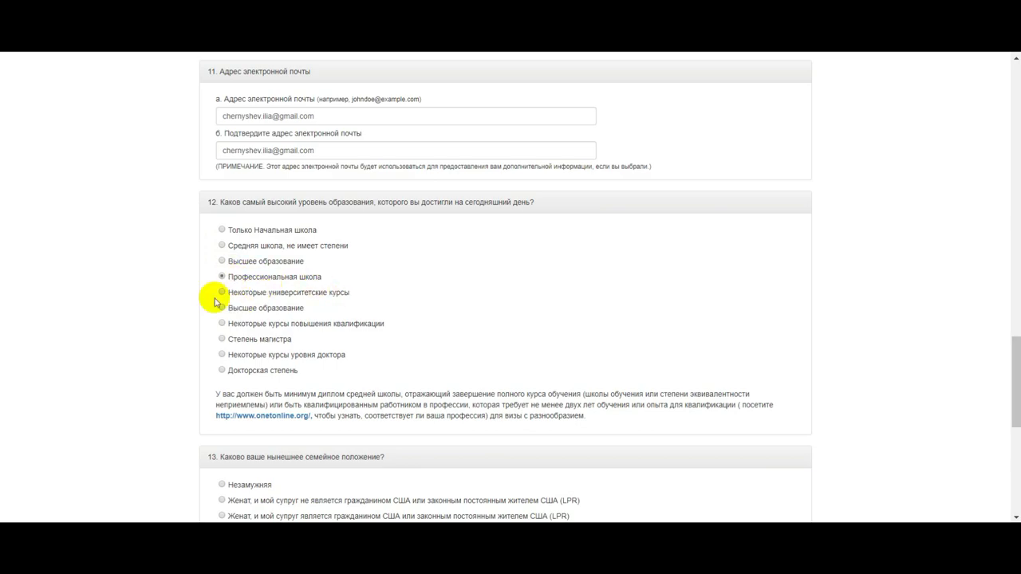
left_click(223, 294)
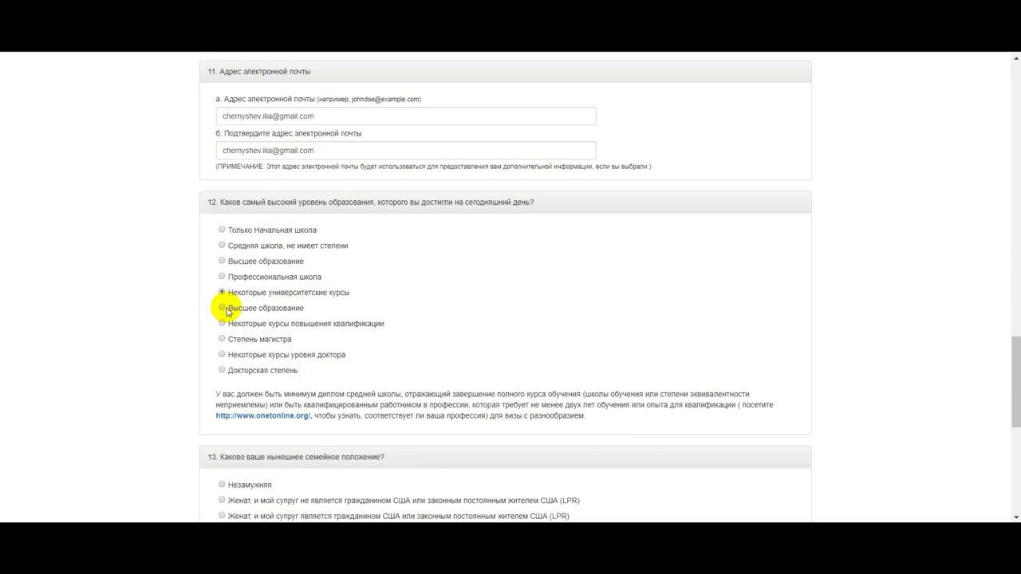
left_click(224, 310)
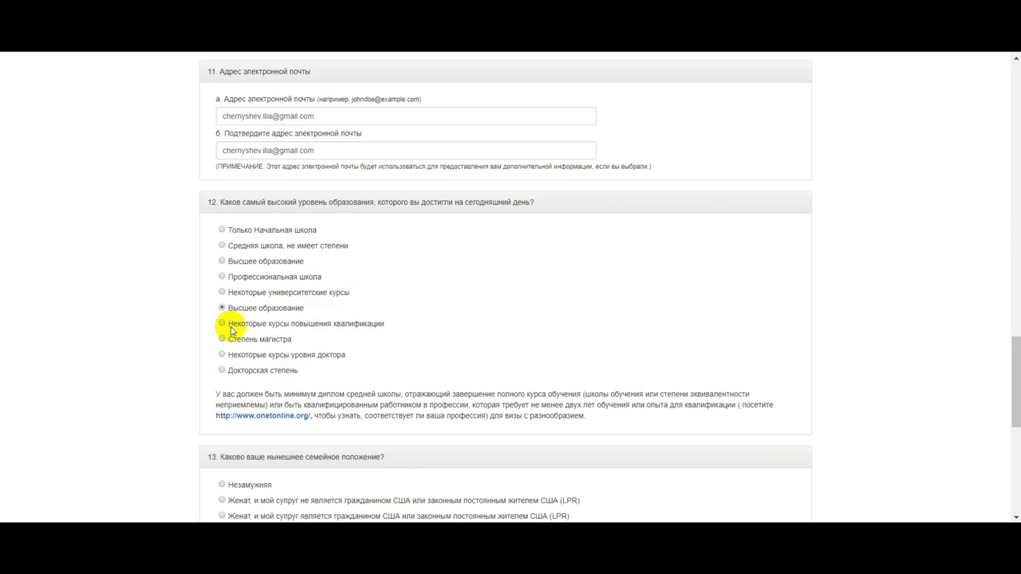
left_click(230, 331)
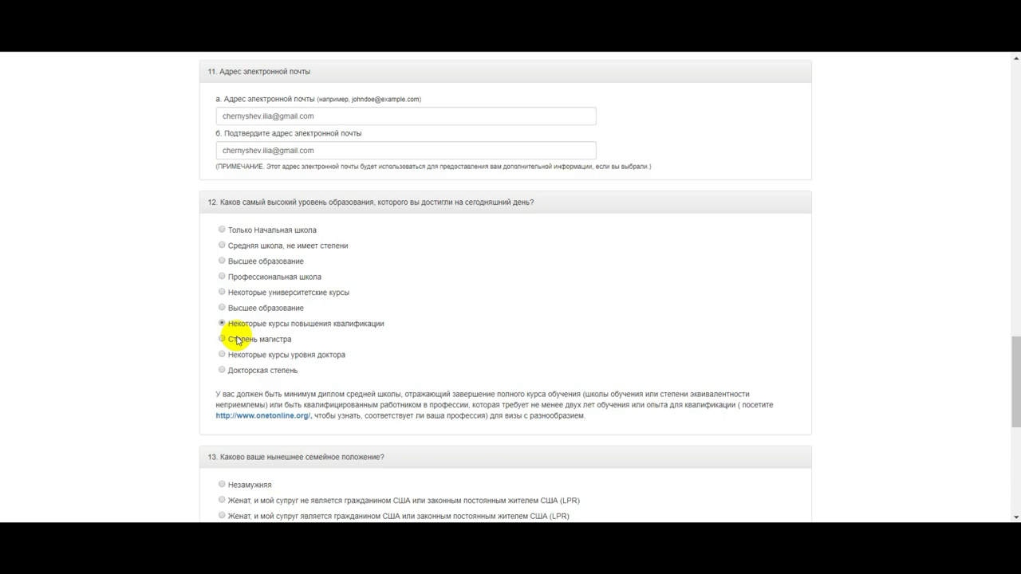
left_click(237, 340)
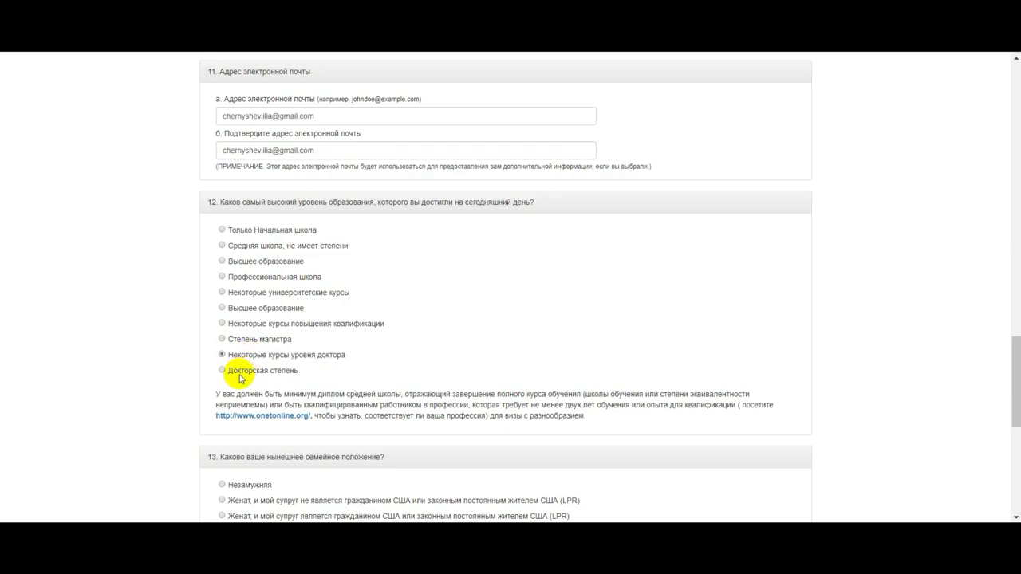
left_click(241, 373)
scroll(331, 316, "down", 2)
Answer question 13 with Юридически отделены (legally separated), replacing the initial Незамужняя choice
scroll(330, 316, "down", 1)
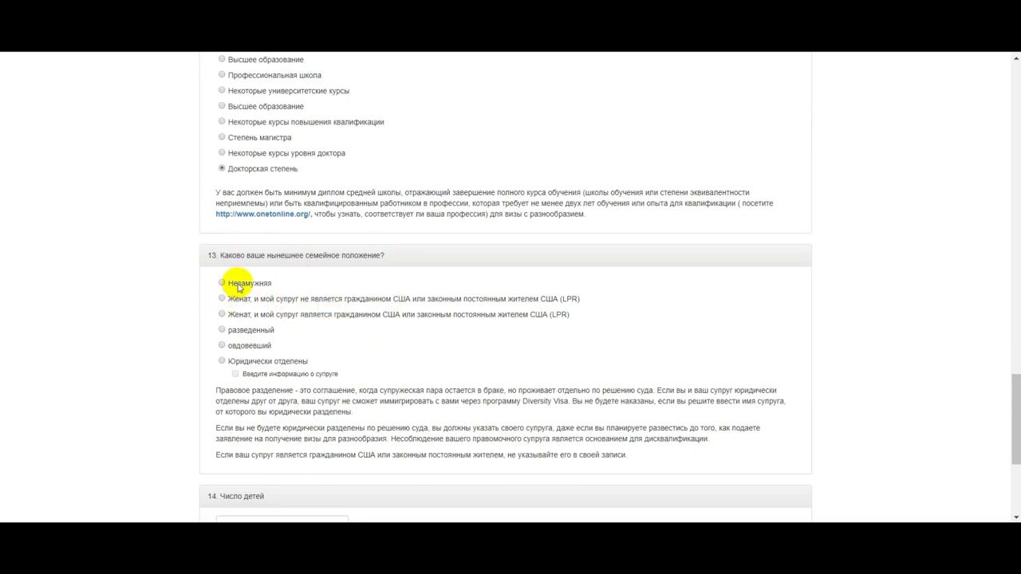
left_click(263, 283)
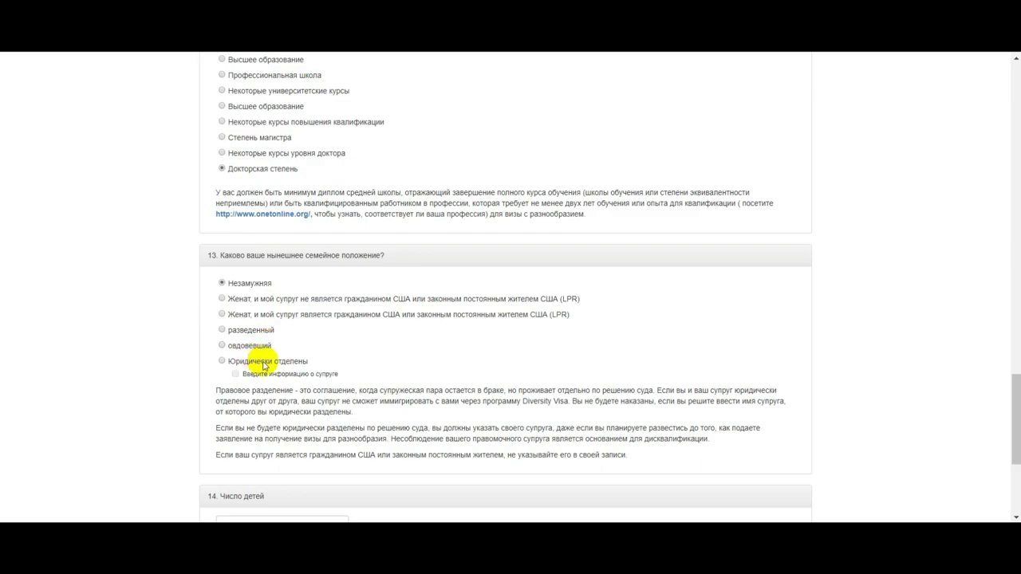
left_click(263, 360)
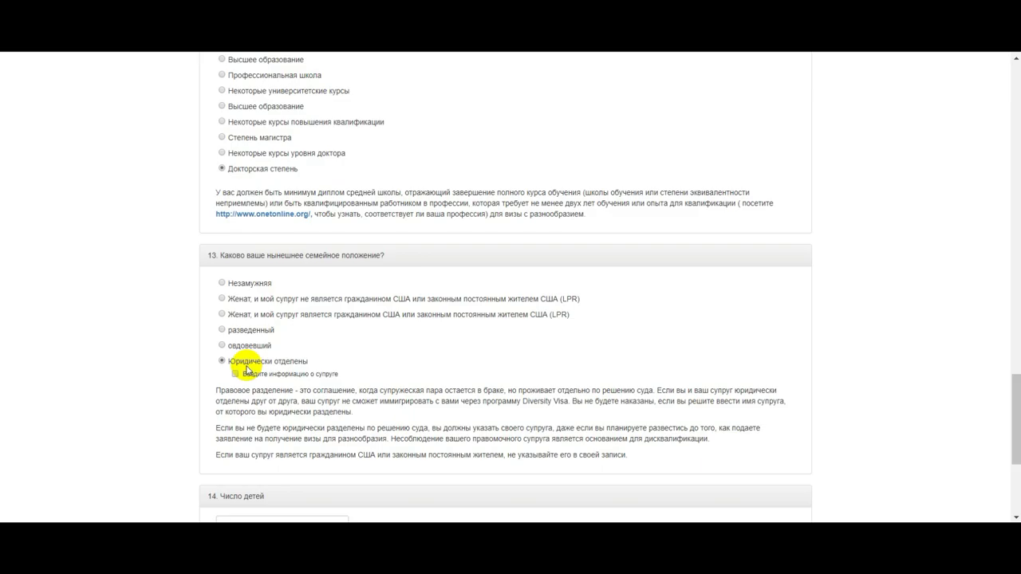
scroll(251, 363, "down", 3)
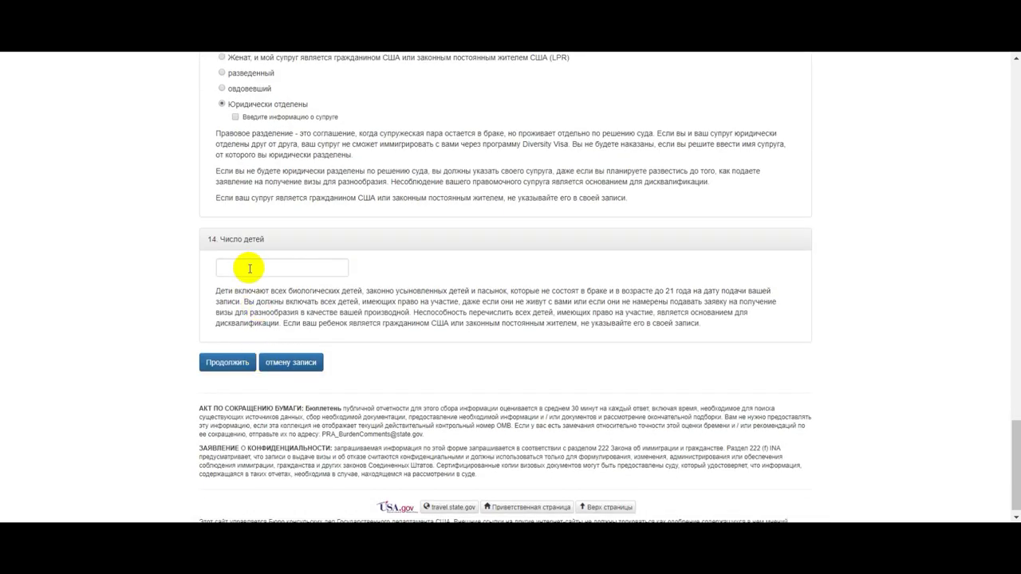
Enter 0 in the Число детей field, then return toward the top of the form
left_click(250, 268)
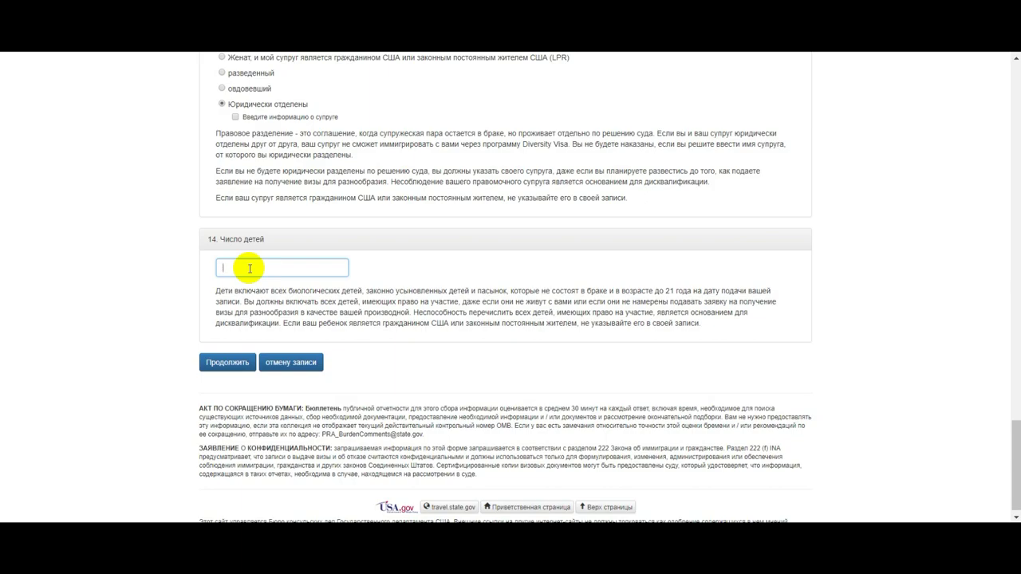
type("0")
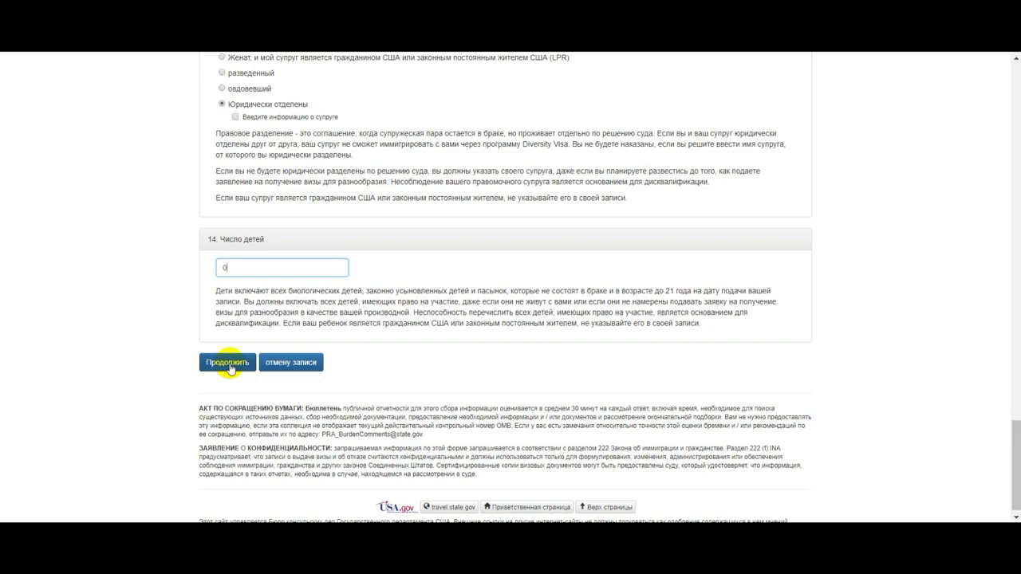
scroll(467, 327, "up", 15)
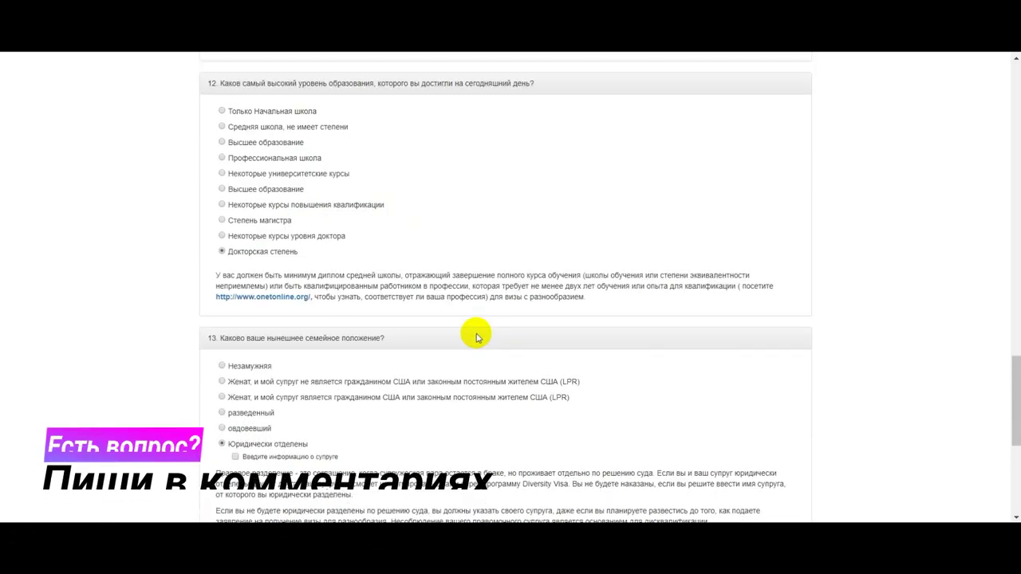
scroll(477, 338, "up", 5)
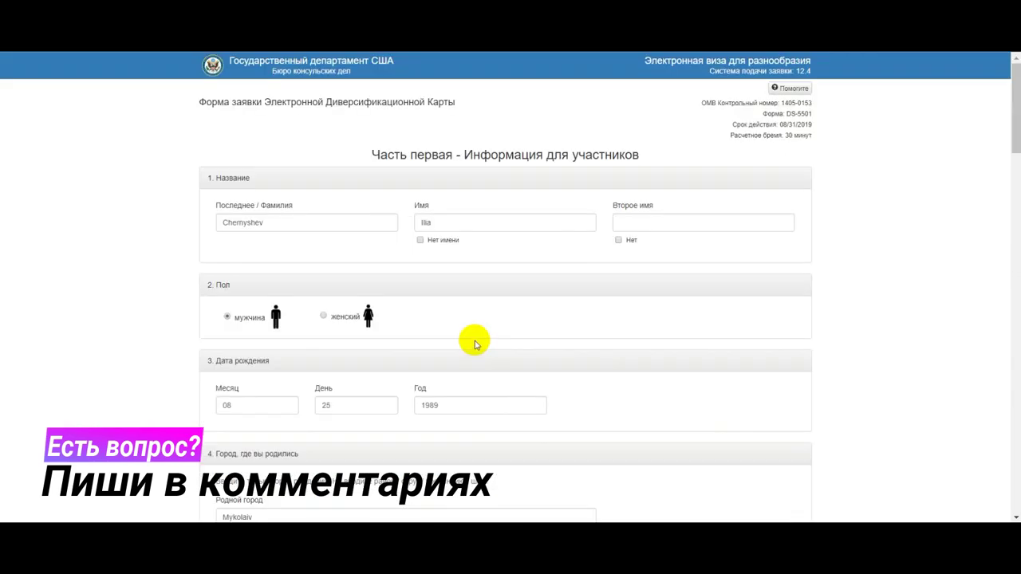